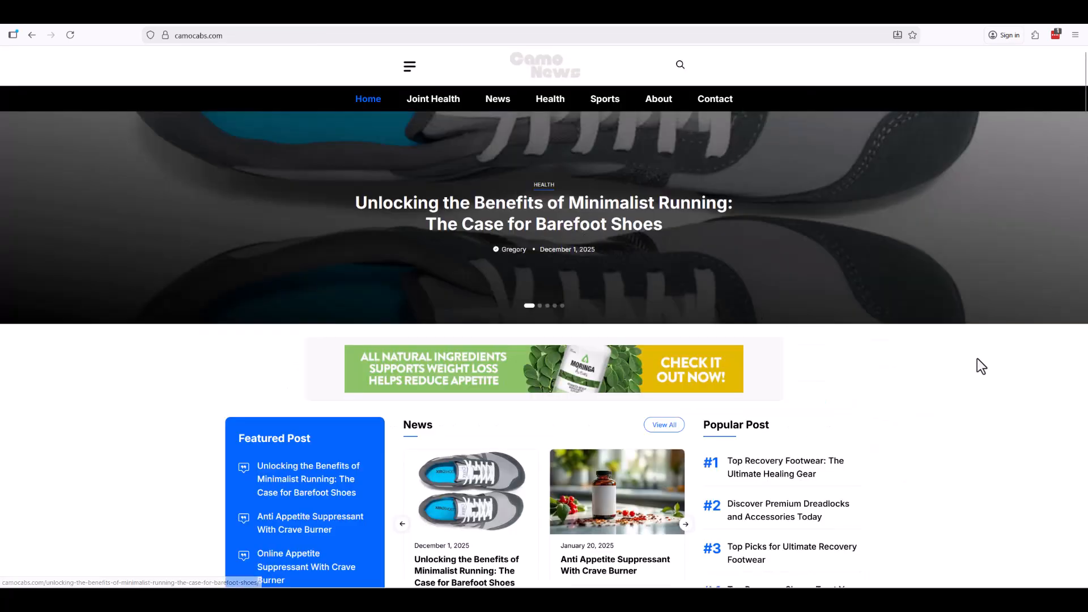
Open the article "Unlocking the Benefits of Minimalist Running: The Case for Barefoot Shoes" and read through its text and introduction.
scroll(977, 359, down, 5)
click(494, 305)
scroll(618, 401, down, 10)
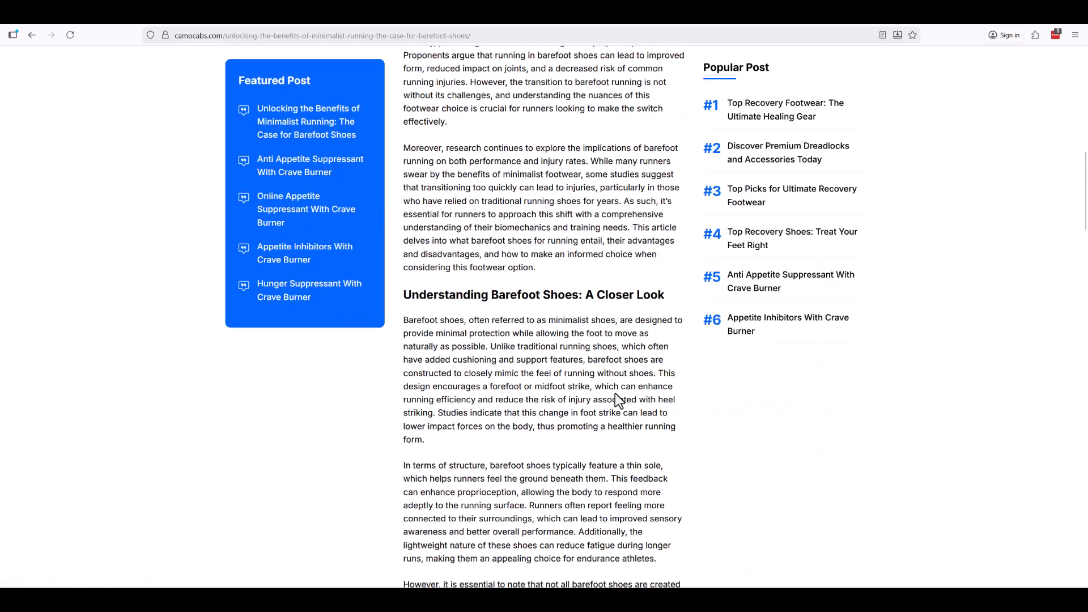
scroll(618, 401, down, 2)
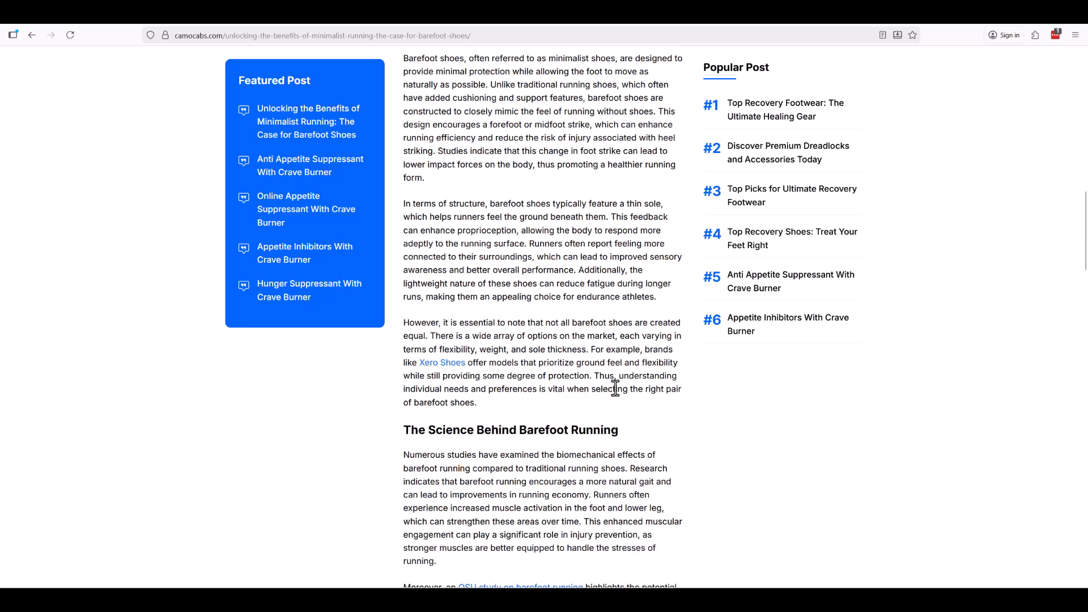
scroll(619, 377, up, 9)
scroll(619, 377, up, 7)
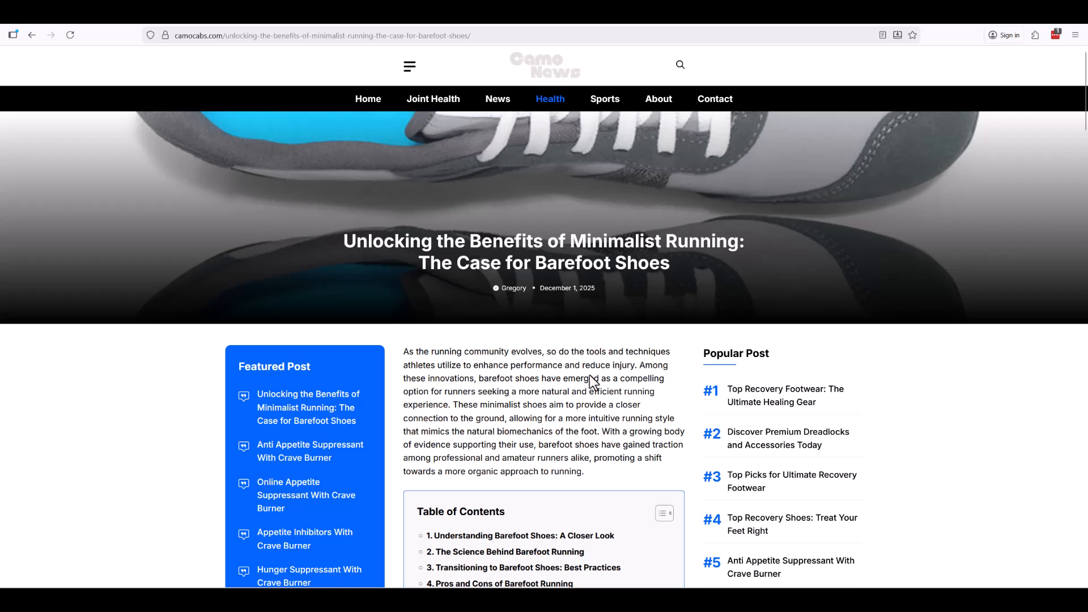
drag(518, 405, 513, 420)
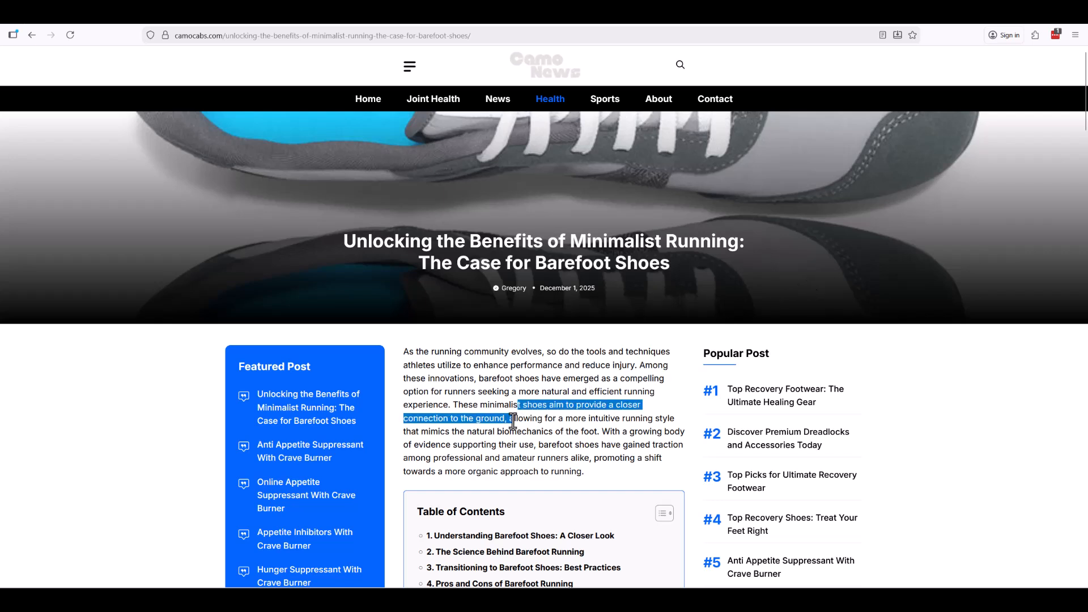
click(533, 420)
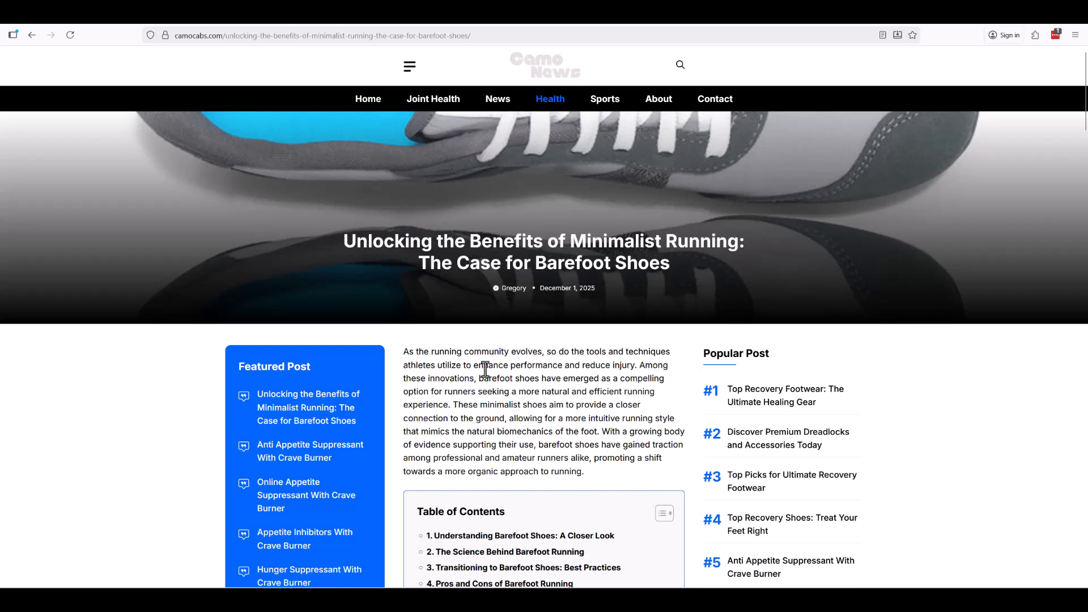
drag(519, 419, 495, 418)
click(497, 418)
Switch to WP Publisher Pro and create a new bulk project named "xeroshoes T2".
click(501, 23)
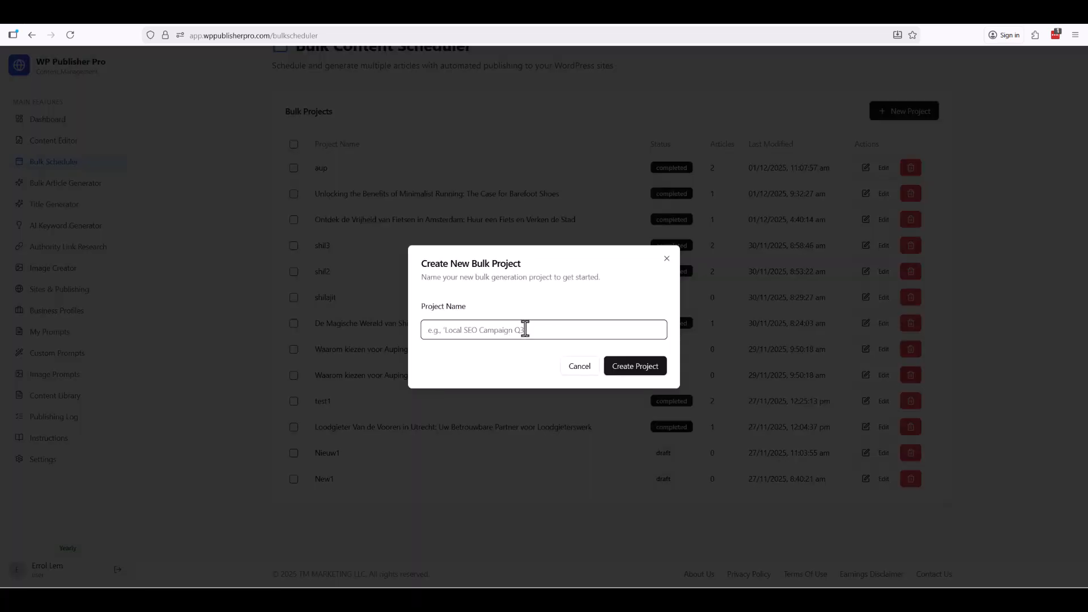
text(auping1)
key(Return)
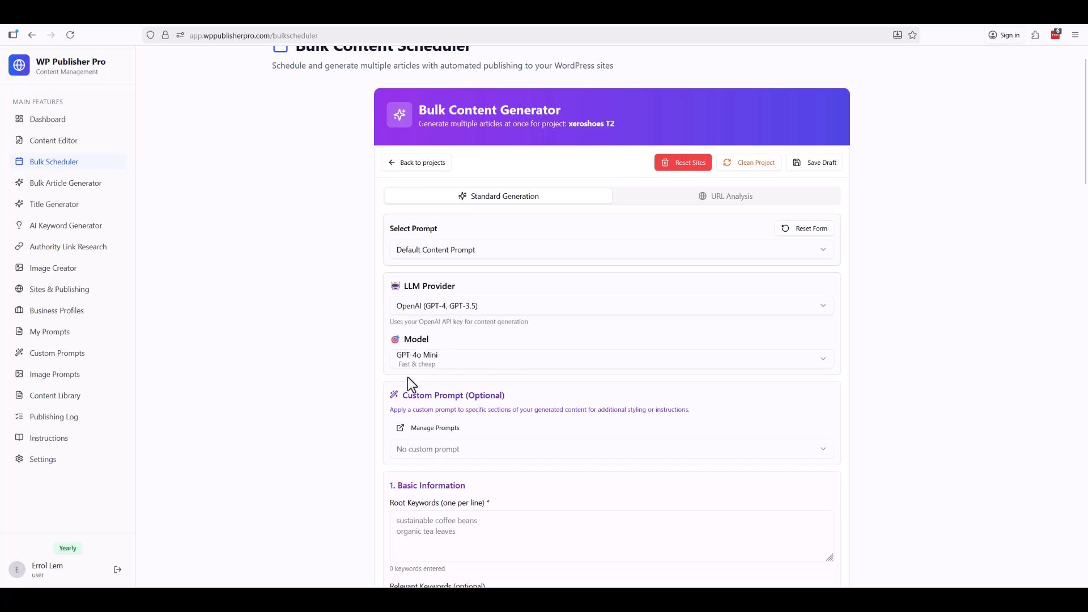
Enter the root keywords "how to choose barefoot shoes" and "barefoot shoes vs traditional shoes" on separate lines.
scroll(291, 349, down, 2)
click(421, 397)
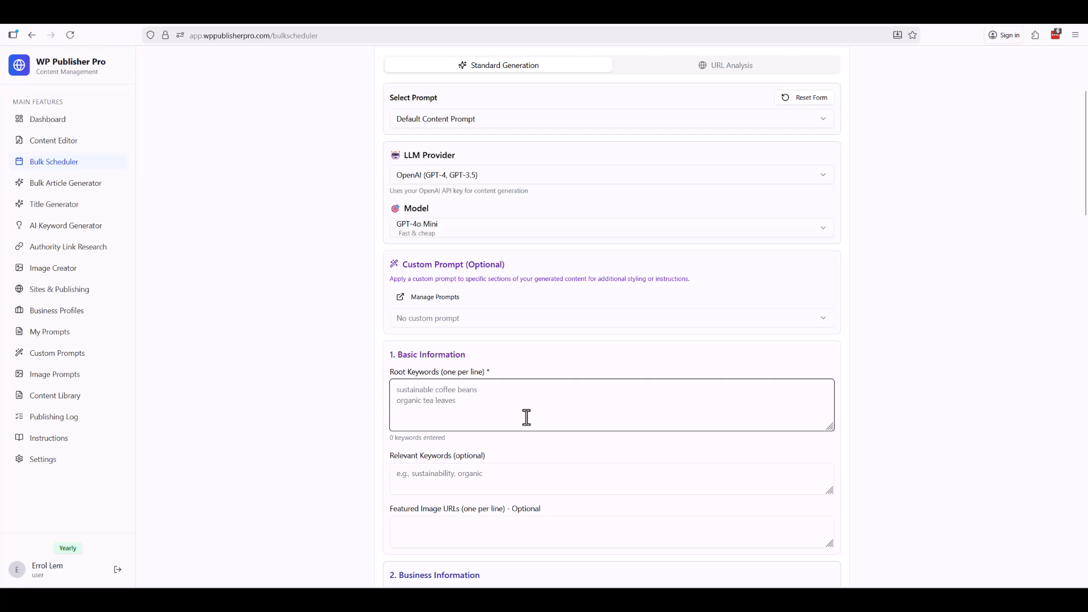
text(how to choose barefoot shoes)
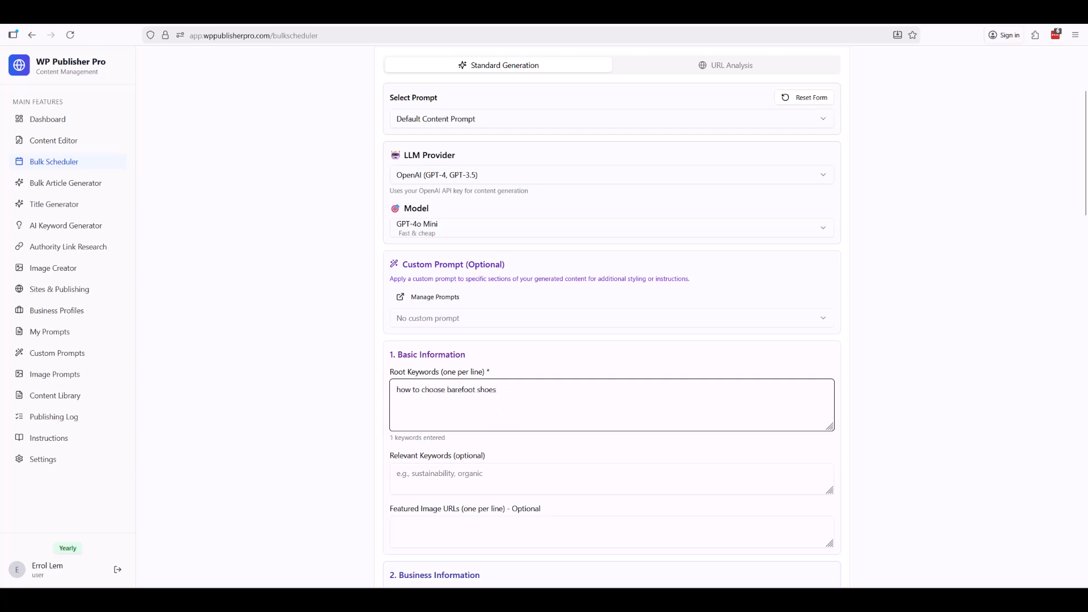
key(Return)
text(barefoot shoes vs traditional shoes)
Enter the relevant keywords "best brands for barefoot shoes", "when to wear barefoot shoes" and "barefoot shoes for trail running" on separate lines.
key(Return)
text(barefoot shoes for trail running)
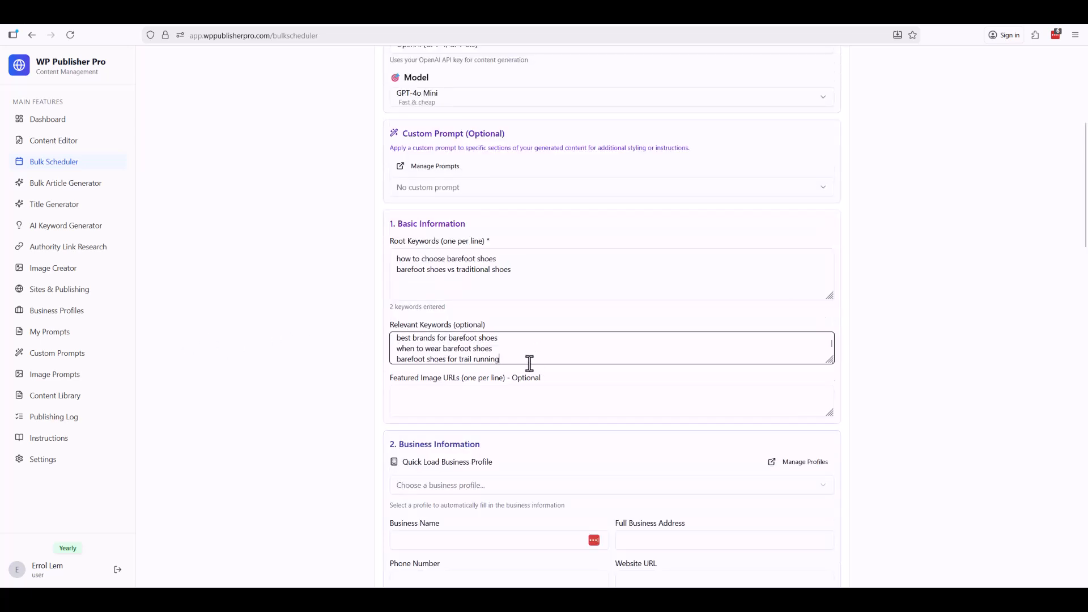
drag(529, 362, 325, 321)
click(512, 340)
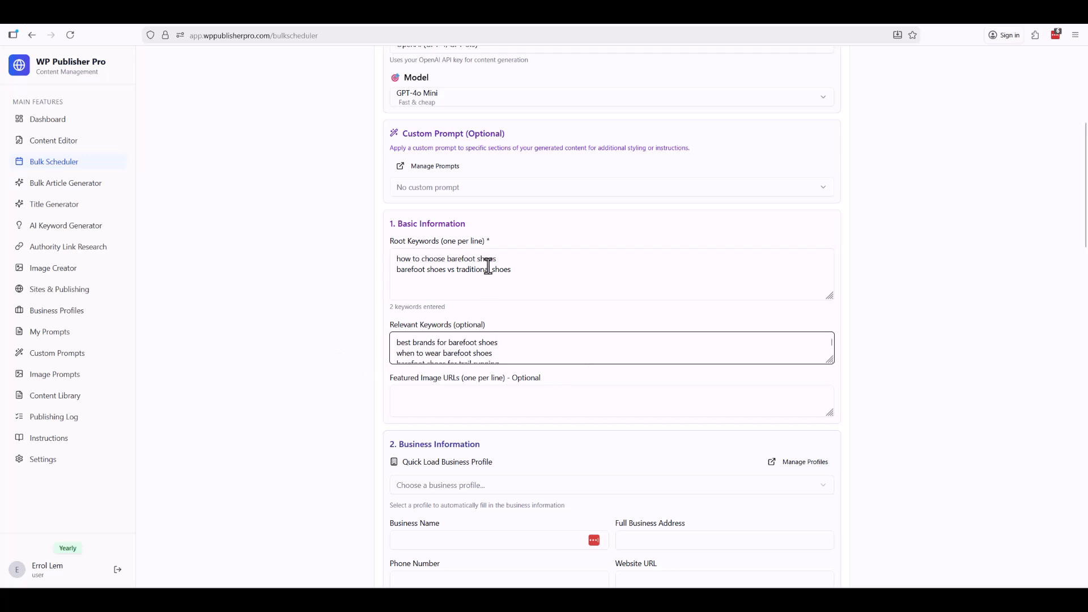
Paste the xeroshoes.com image links for the Wynn Alloy Steel Gray shoes as the featured image URLs.
click(426, 391)
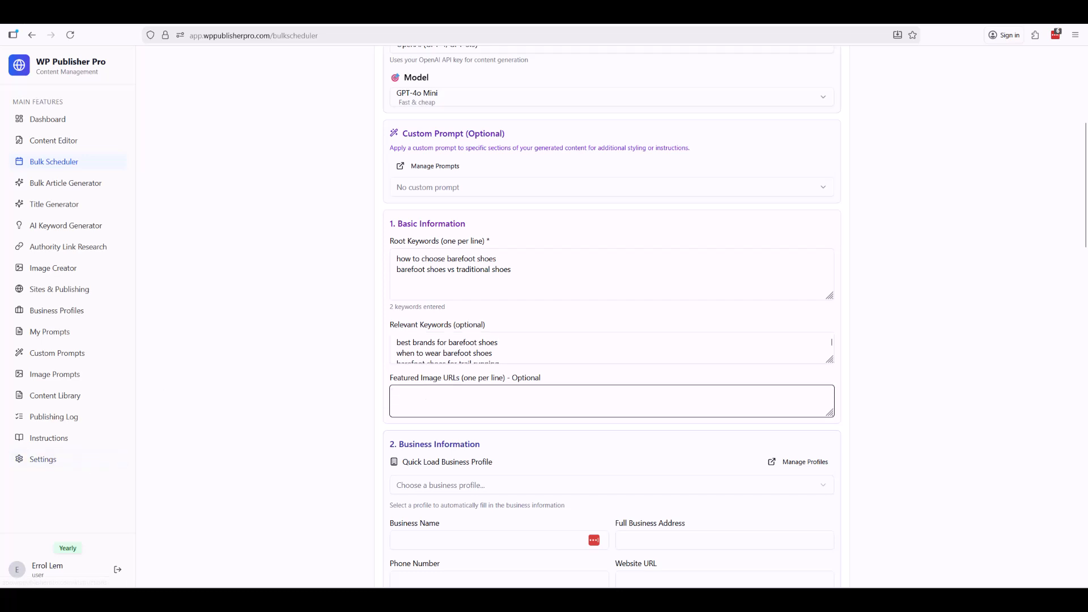
key(alt+Tab)
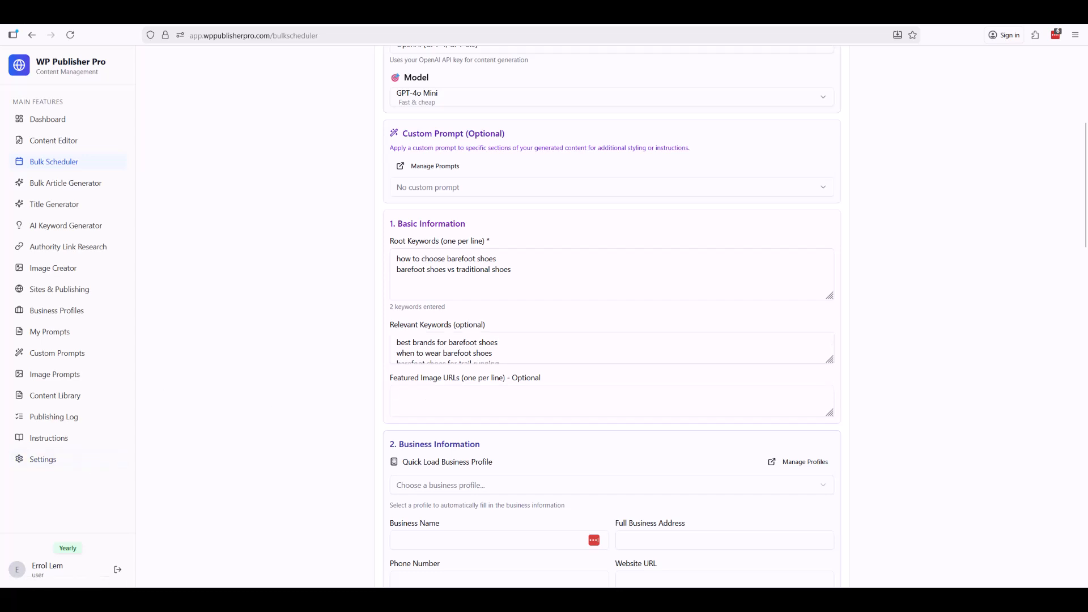
click(430, 400)
key(ctrl+v)
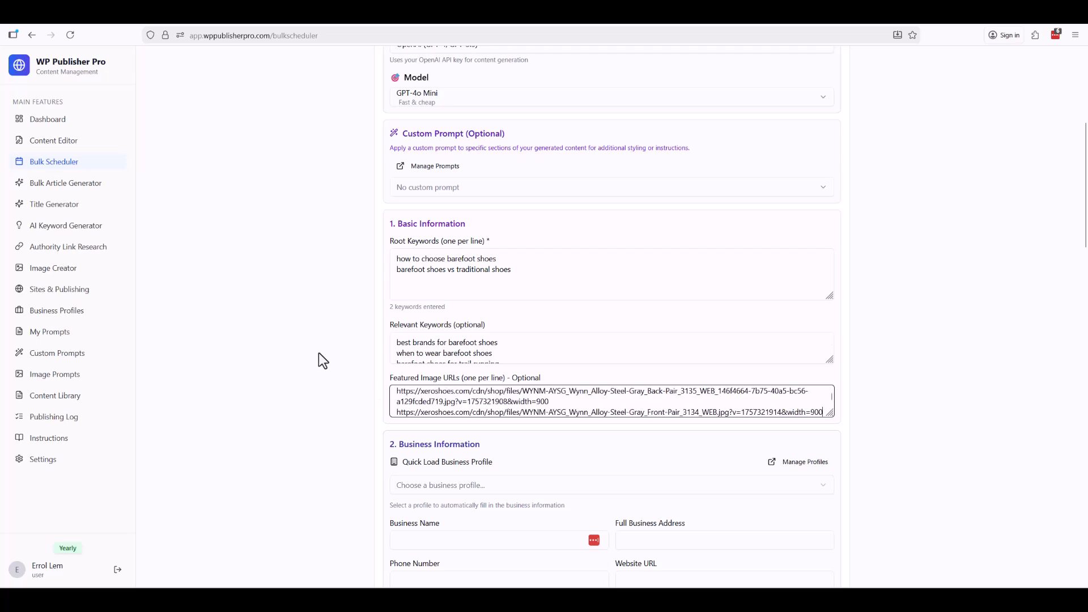
Load the Xero Shoes Store business profile to fill in the business information.
scroll(323, 360, down, 5)
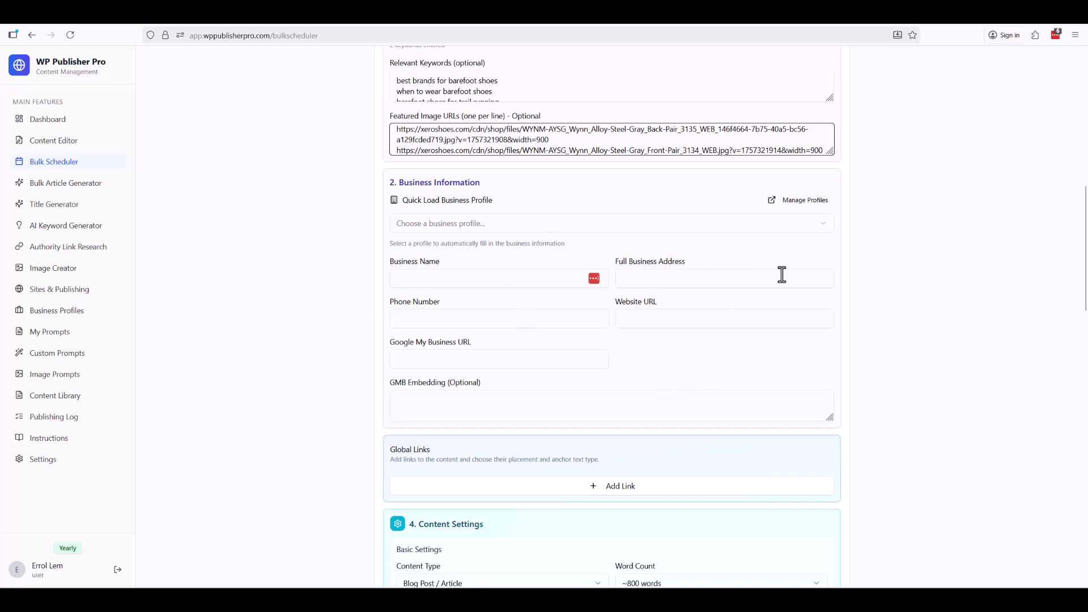
click(437, 225)
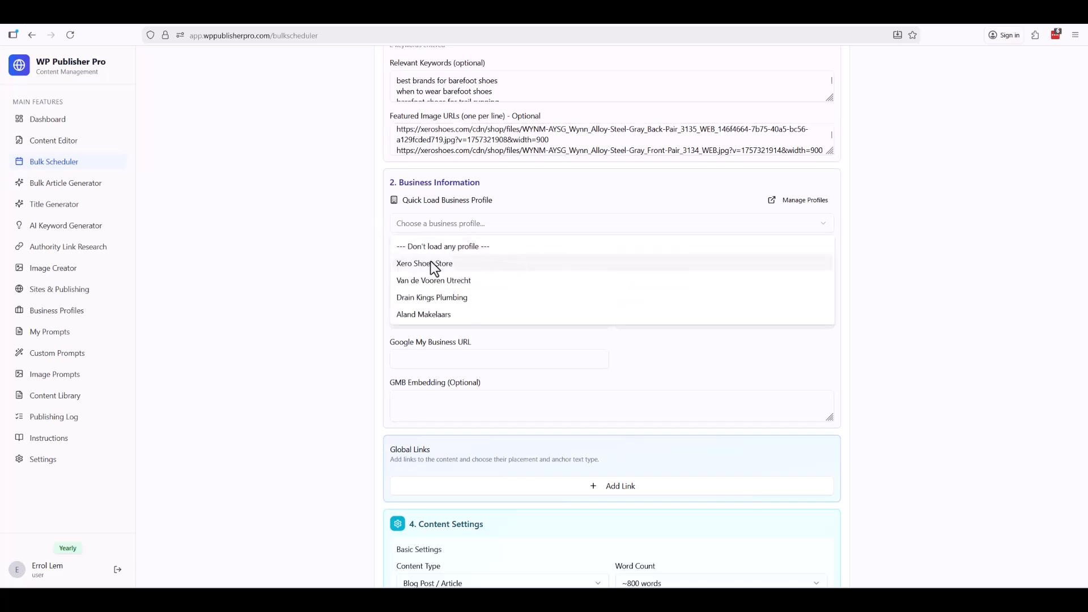
click(451, 266)
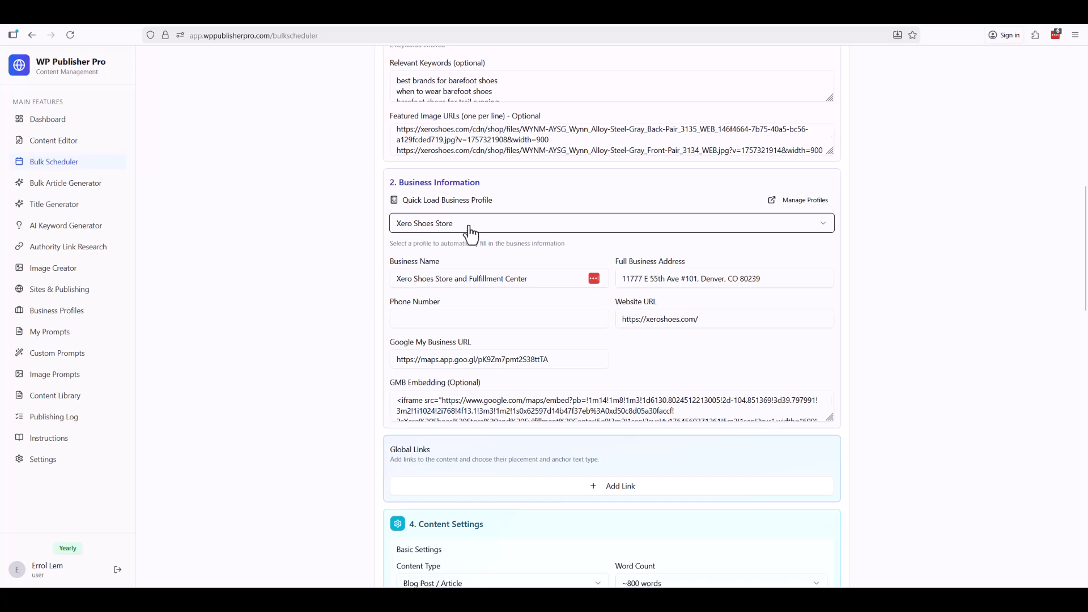
Add a global link to the camocabs.com article with the anchor text "website" and the AI Variation anchor type.
scroll(665, 361, down, 2)
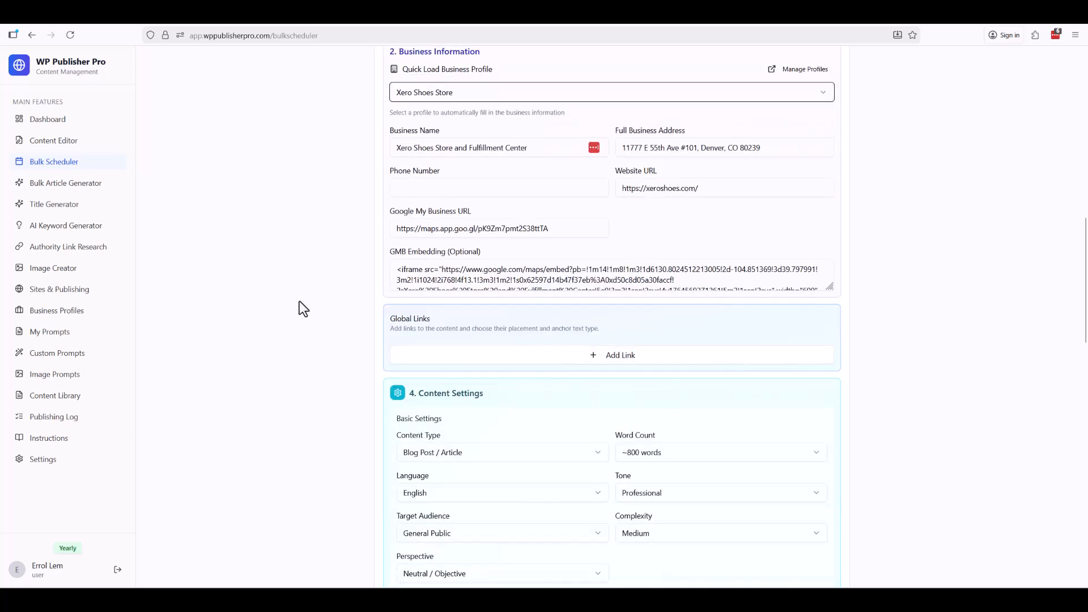
click(593, 355)
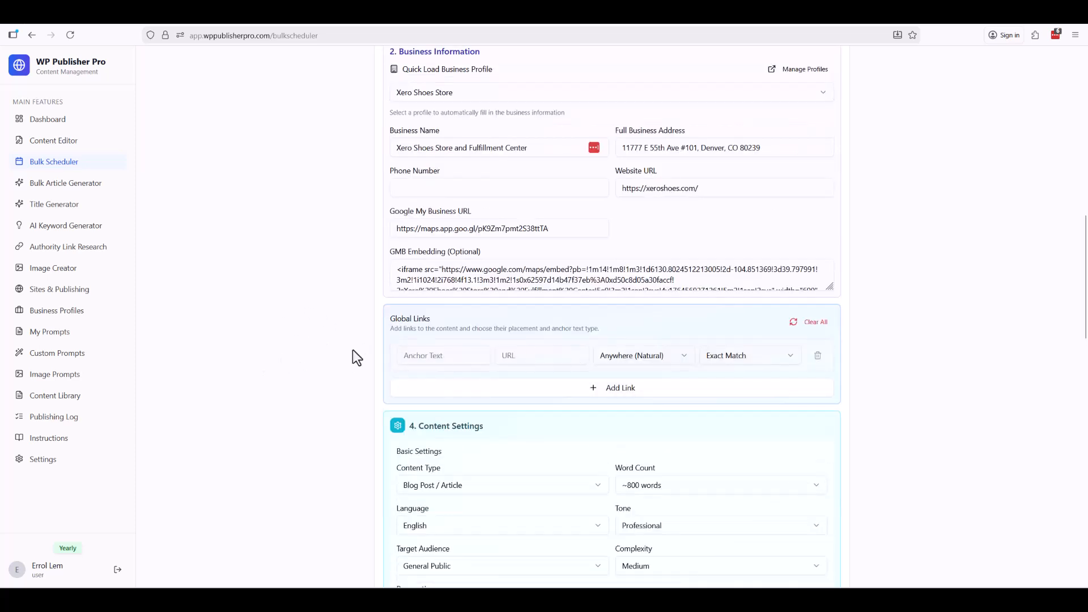
click(510, 357)
key(ctrl+v)
triple_click(518, 355)
click(418, 348)
text(website)
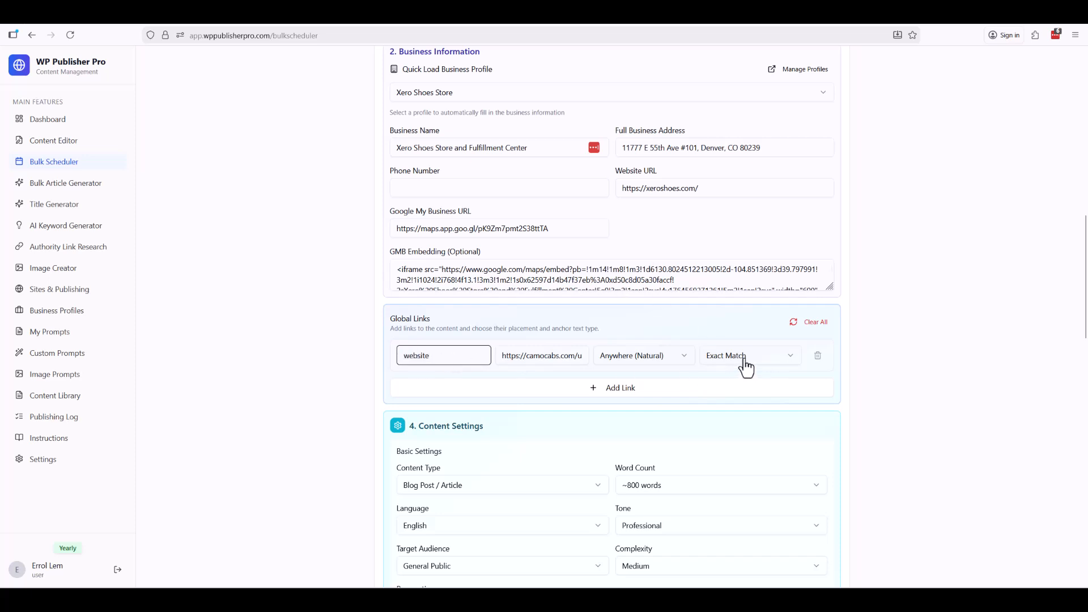
click(730, 364)
click(723, 397)
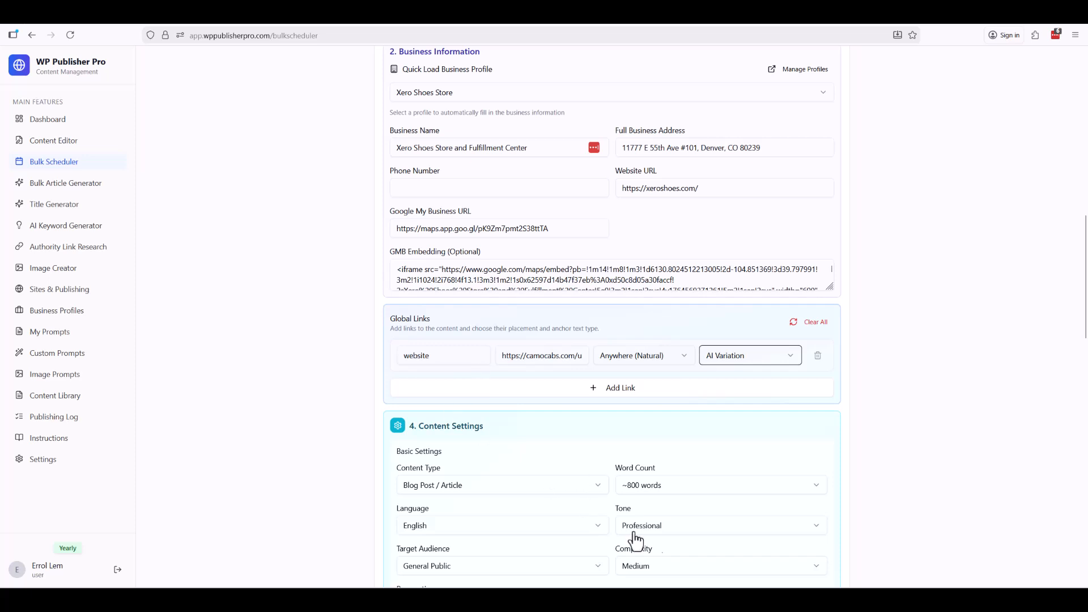
Set the content tone to Casual and keep General Public as the target audience.
scroll(220, 378, down, 2)
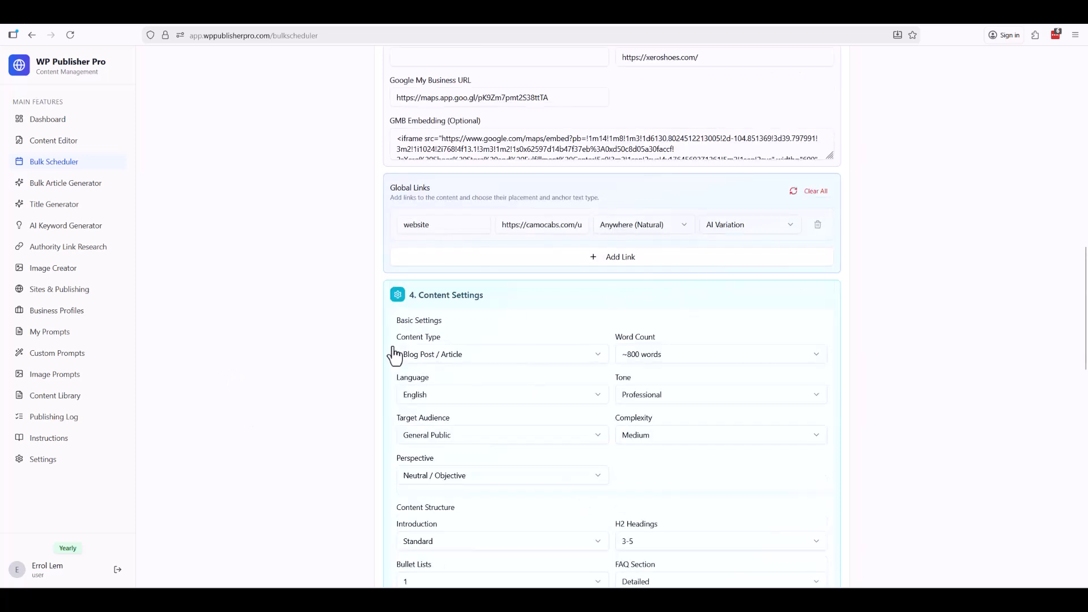
drag(486, 295, 420, 298)
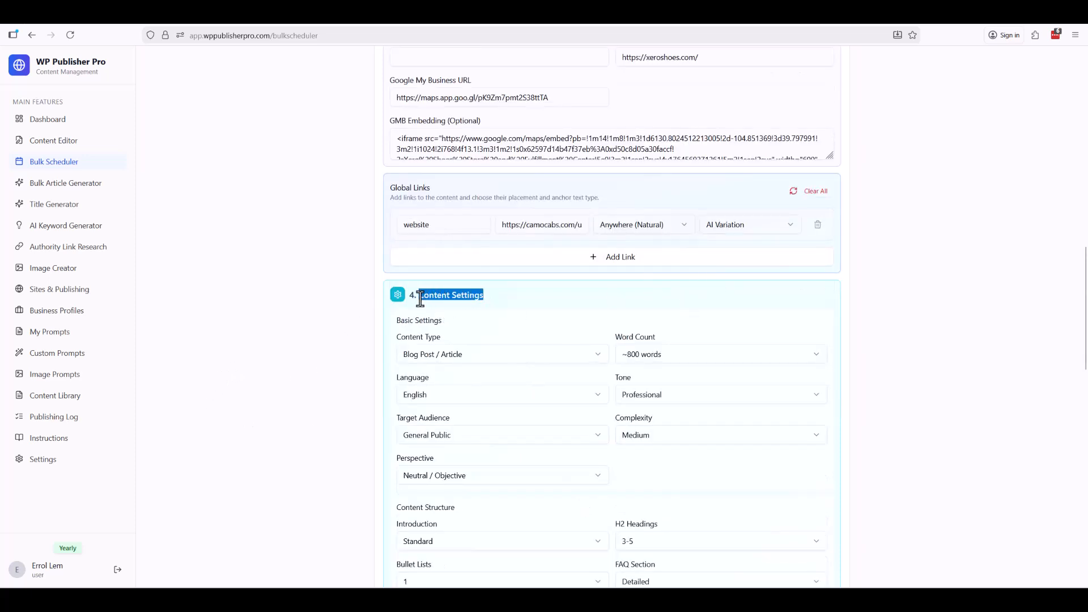
click(342, 354)
click(670, 398)
click(662, 438)
click(474, 438)
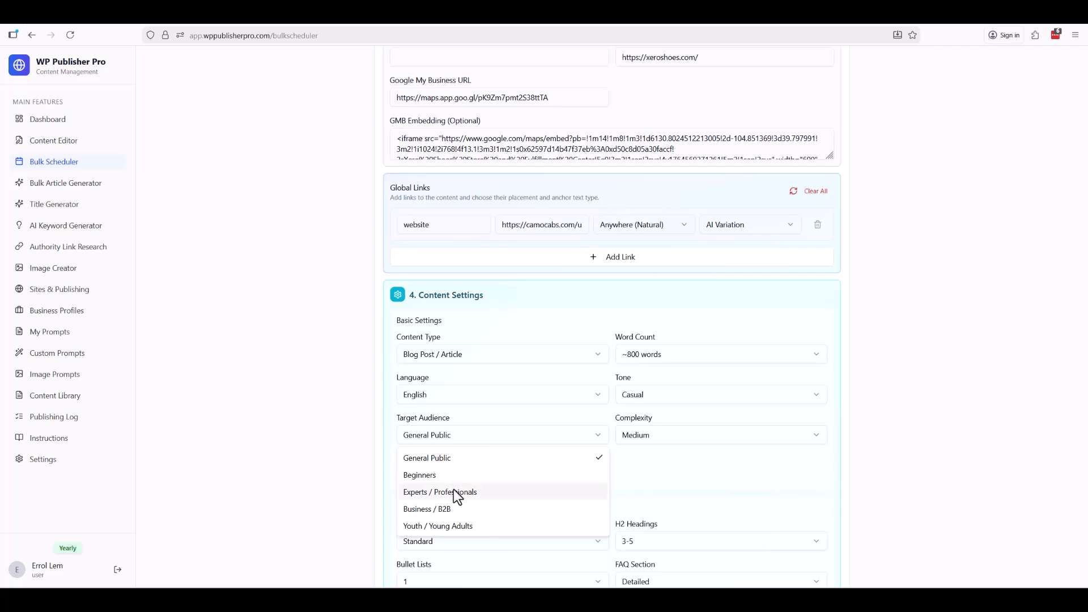
click(456, 460)
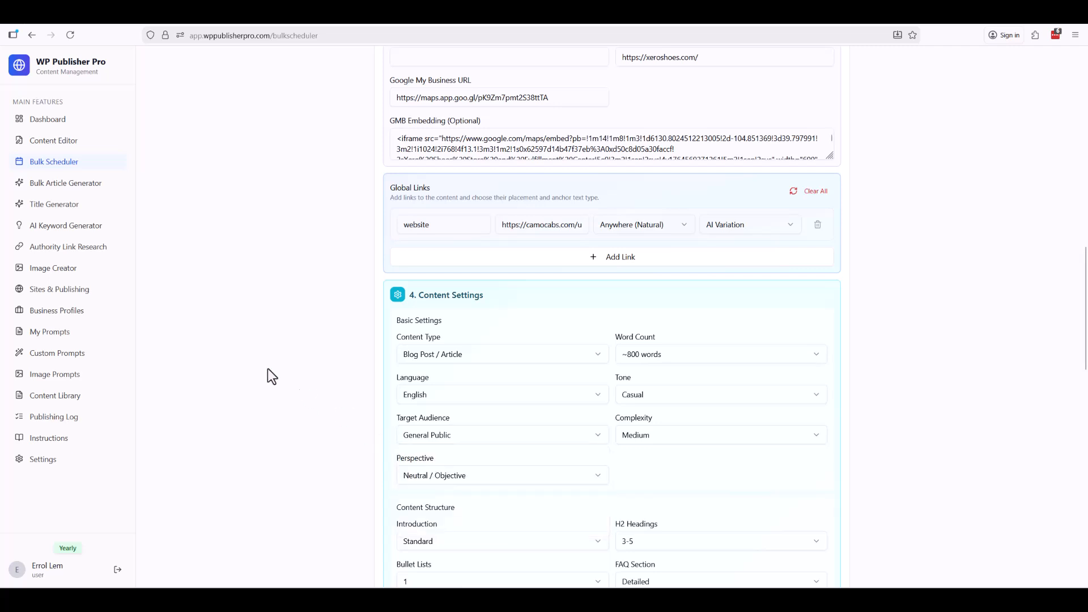
Set the perspective to Third Person (He/She/They) and the FAQ section to Short.
scroll(266, 357, down, 3)
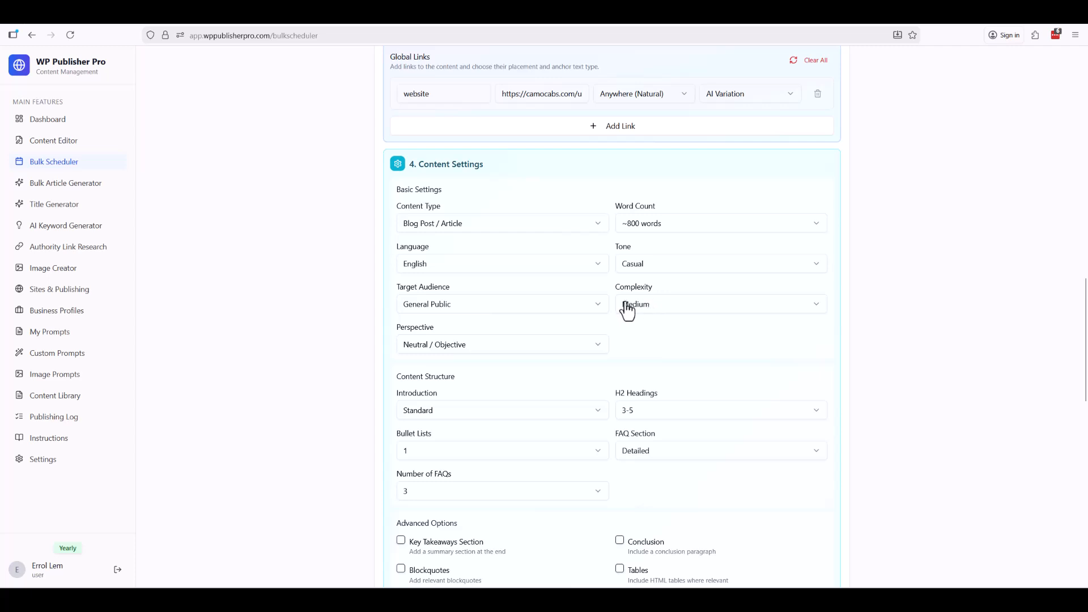
click(442, 351)
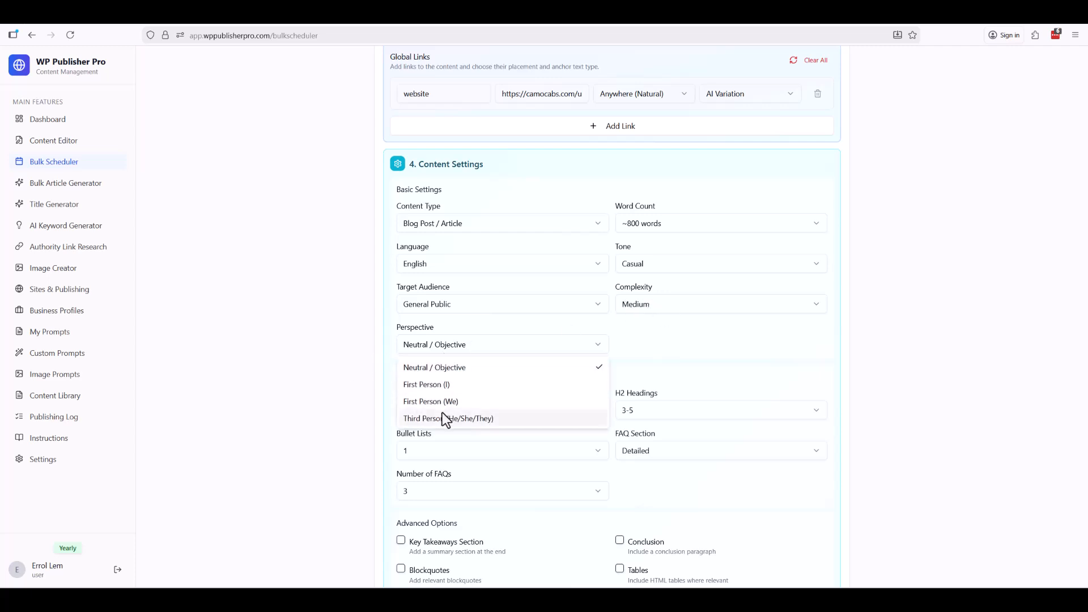
click(443, 418)
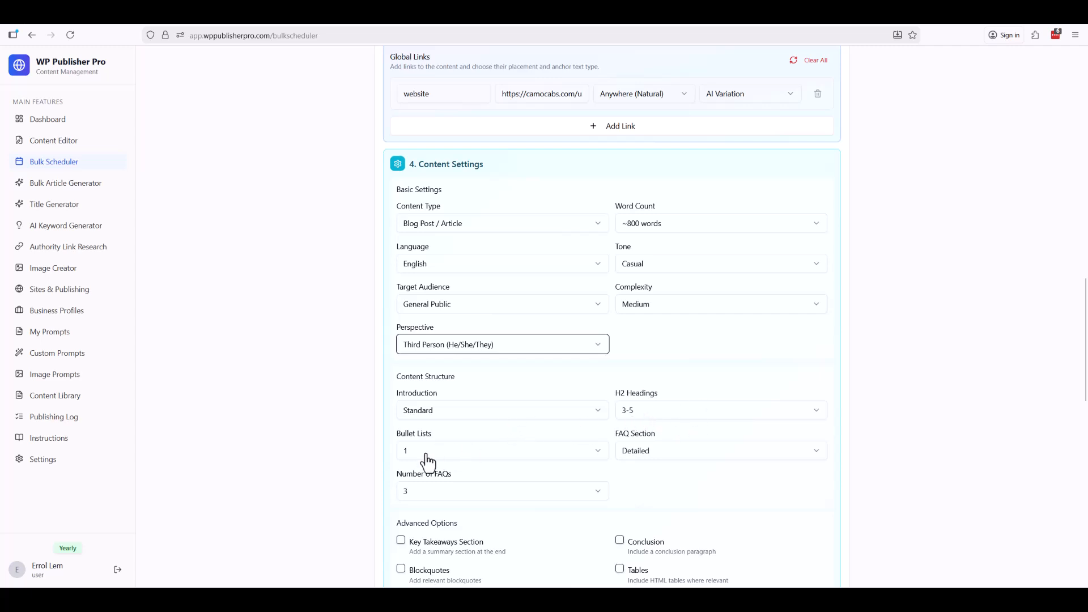
click(629, 453)
click(655, 506)
Enable the advanced options Blockquotes, Pros & Cons Section, Lists and Conclusion.
scroll(308, 411, down, 2)
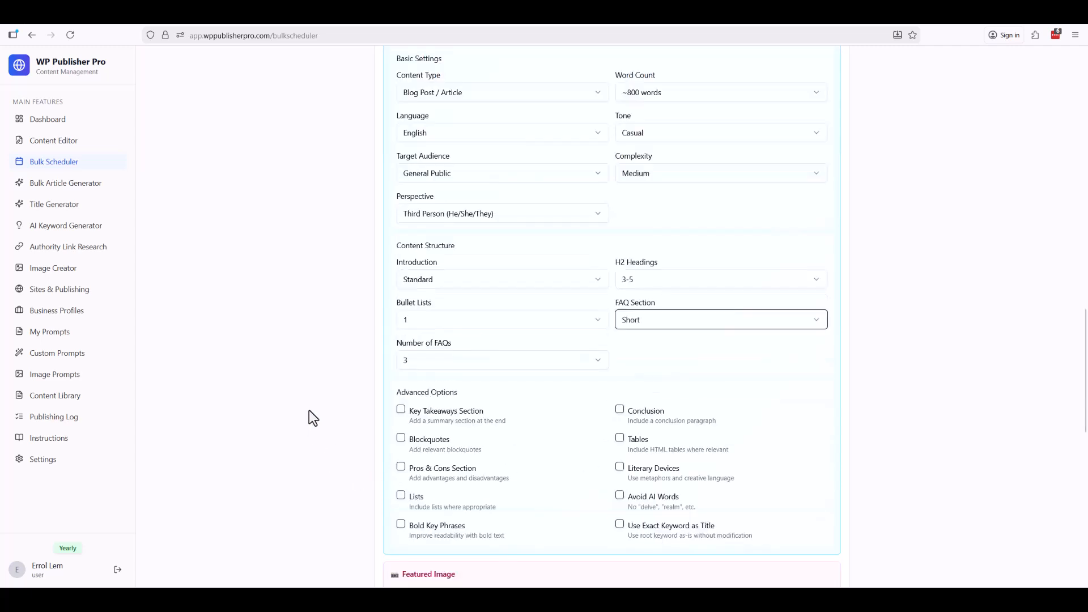
click(401, 439)
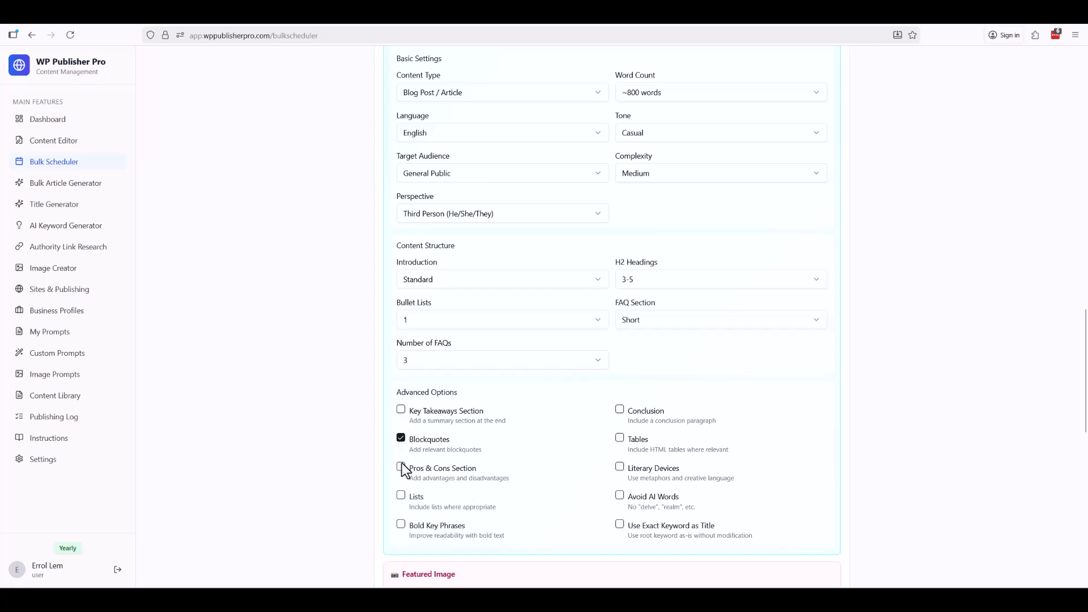
click(402, 469)
click(402, 496)
click(620, 410)
Set the featured image generation to use the featured image URLs from the field above.
scroll(339, 420, down, 5)
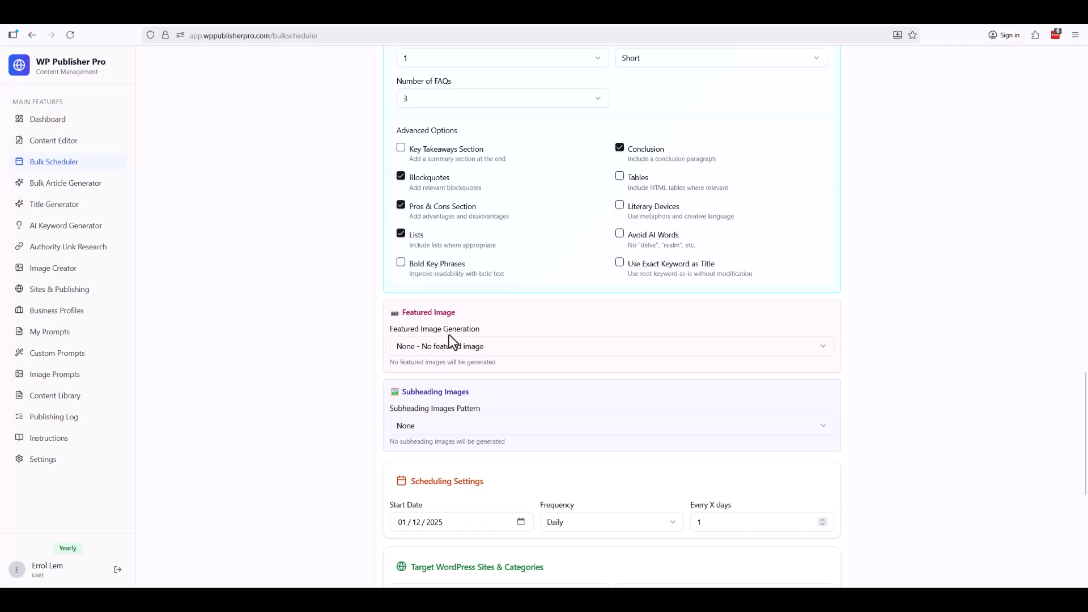
click(478, 348)
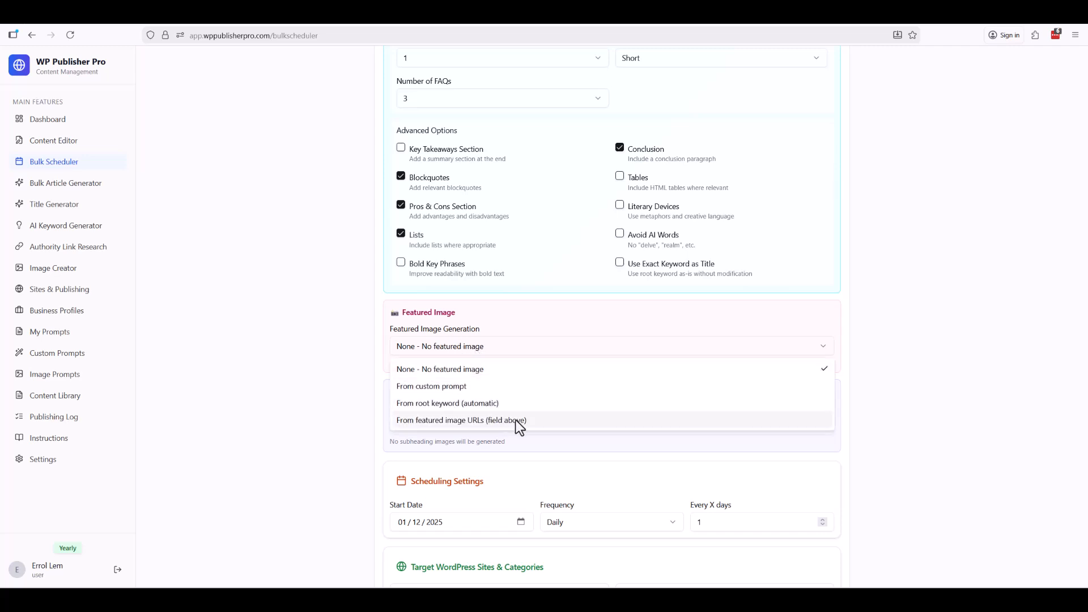
click(549, 422)
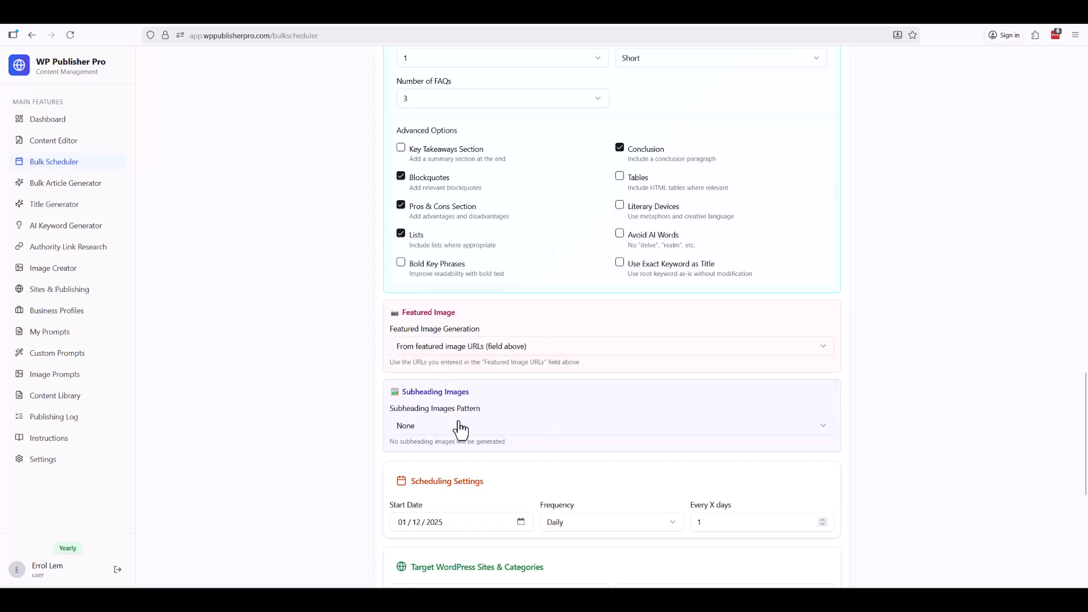
Schedule publishing to start on 08/12/2025 with a weekly frequency, every 1 week.
scroll(283, 453, down, 5)
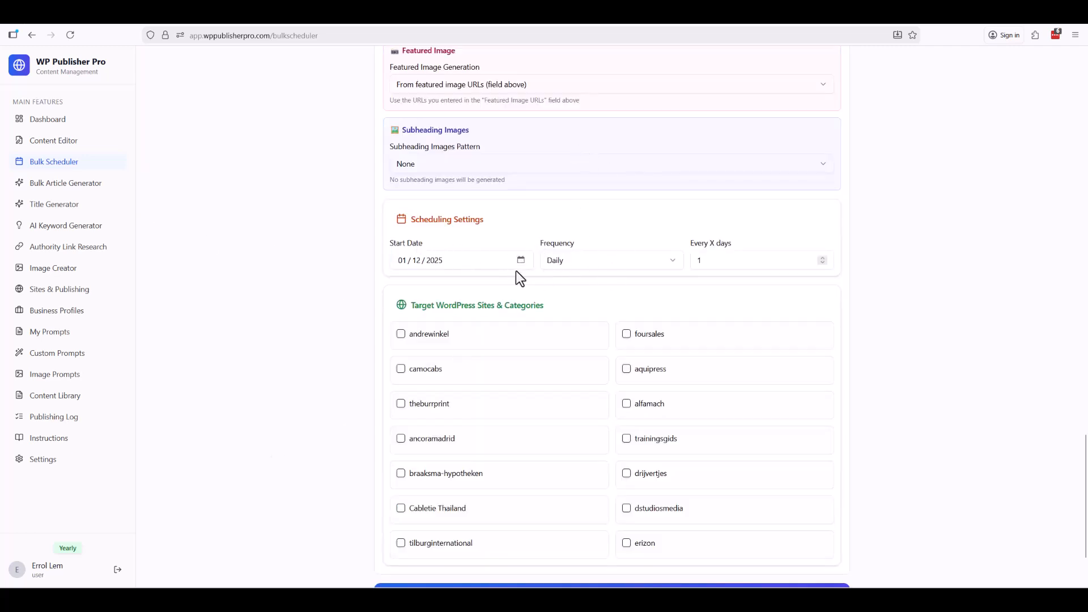
click(402, 260)
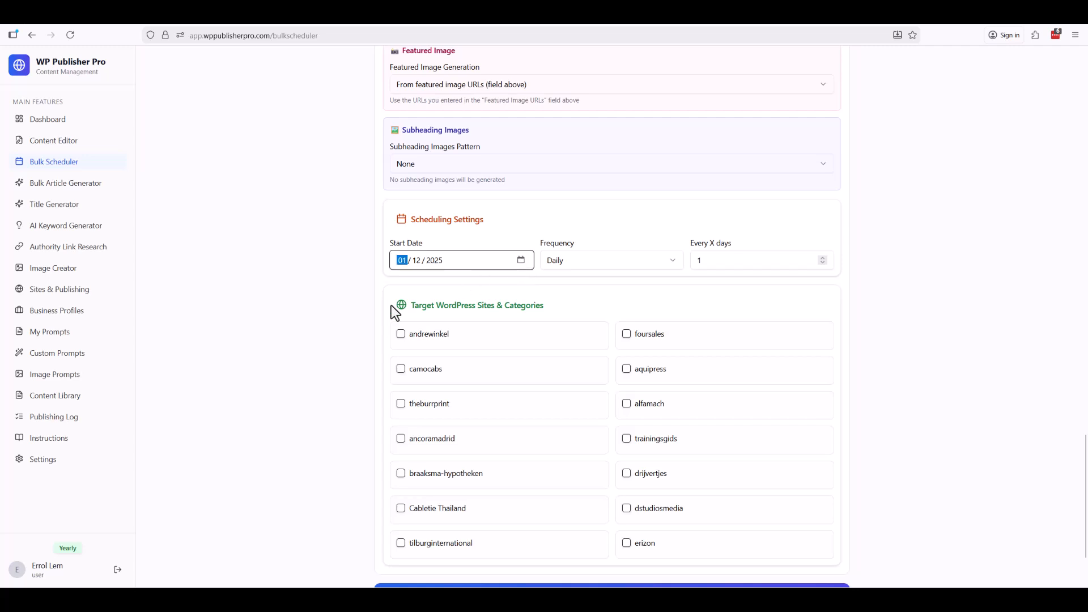
click(519, 262)
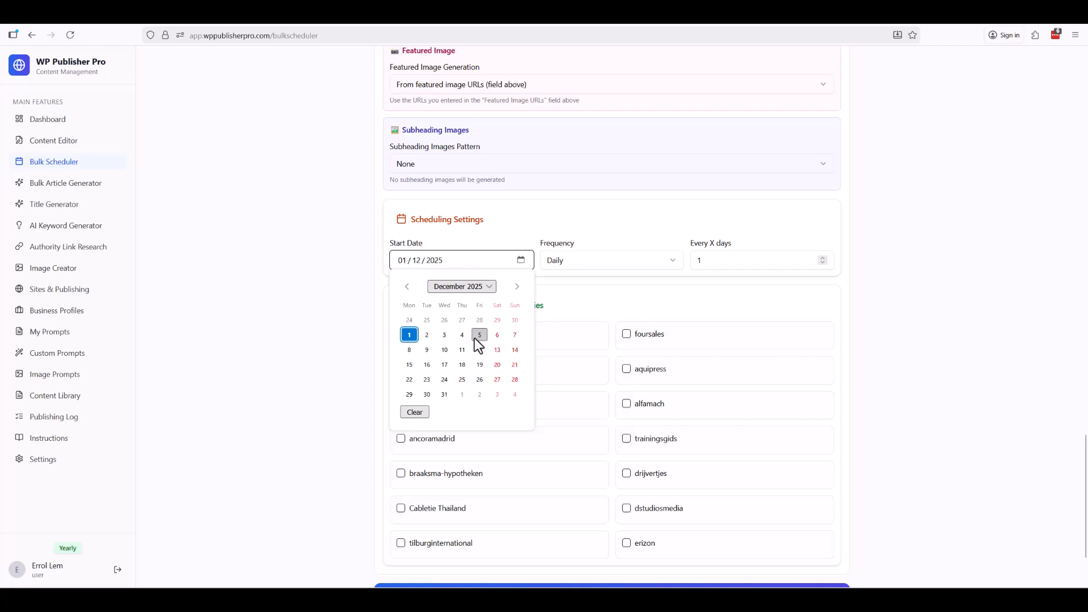
click(408, 349)
click(590, 257)
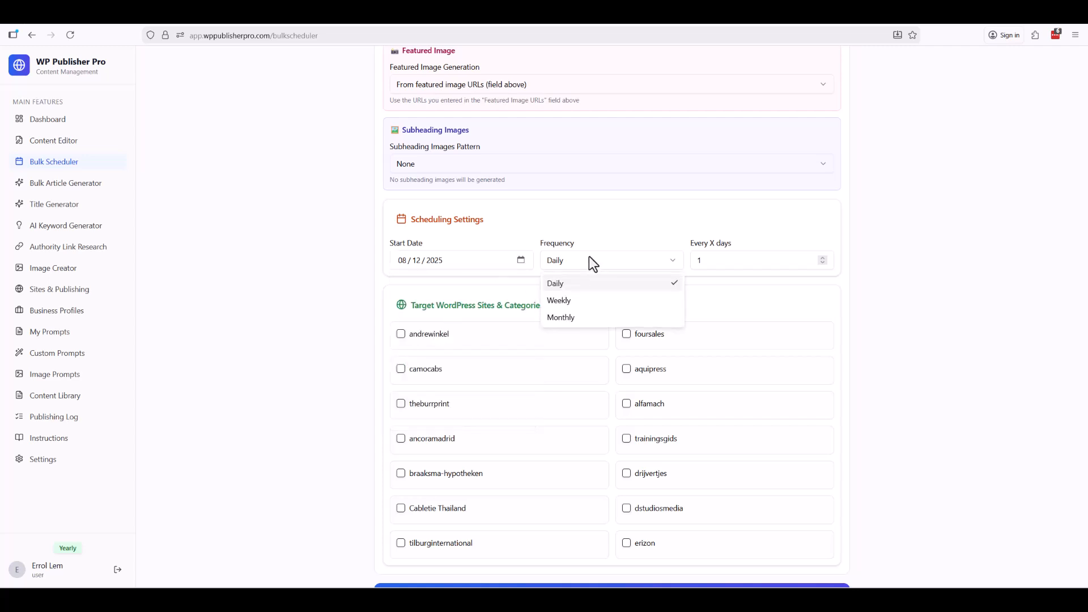
click(591, 301)
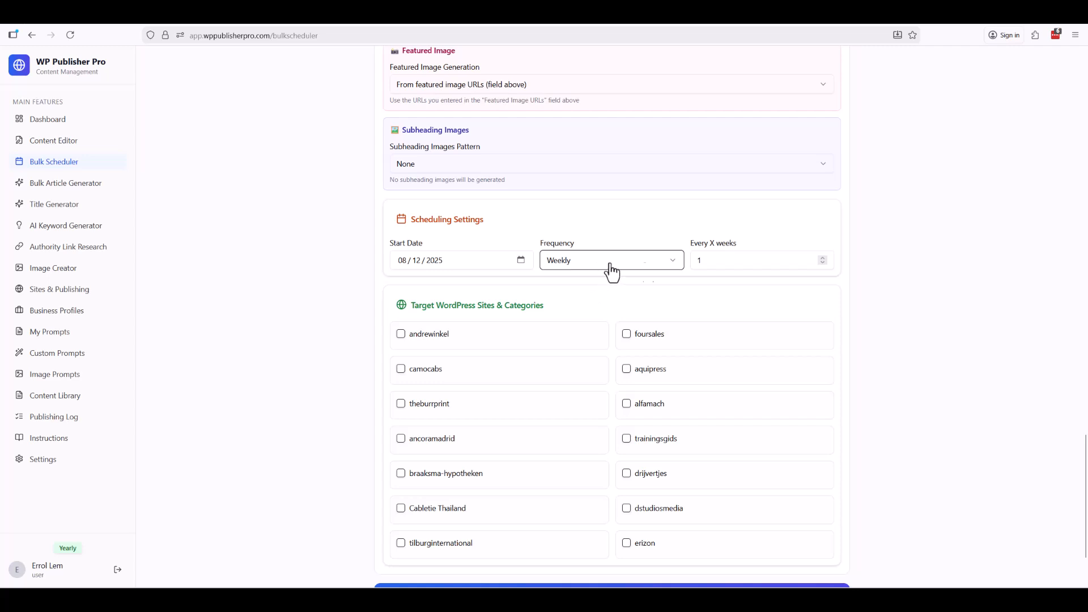
click(822, 258)
click(823, 264)
Select camocabs as the target WordPress site and assign its Sports category.
click(401, 369)
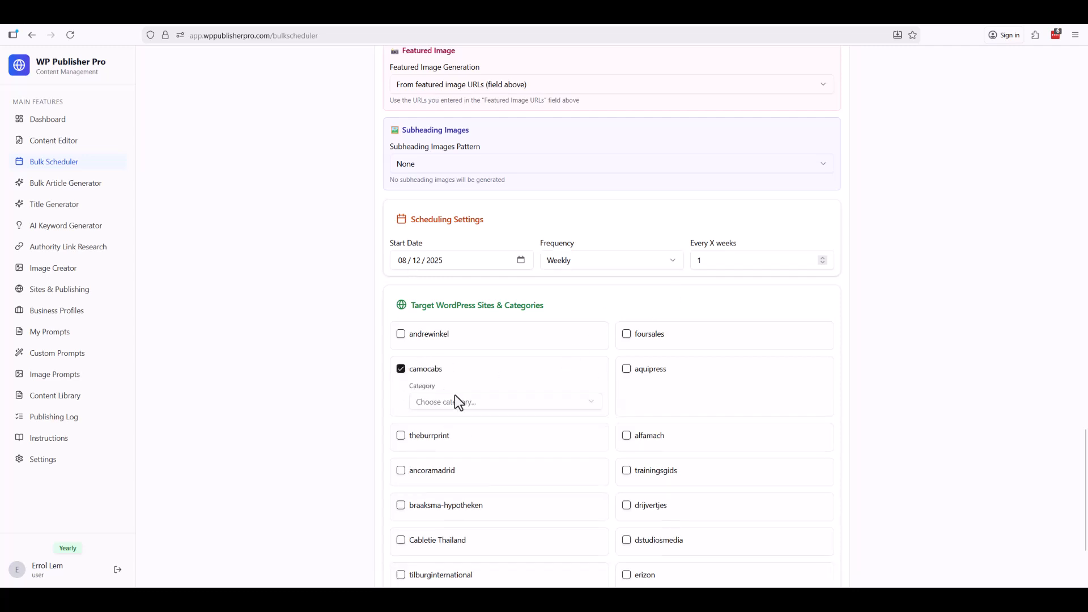
click(469, 403)
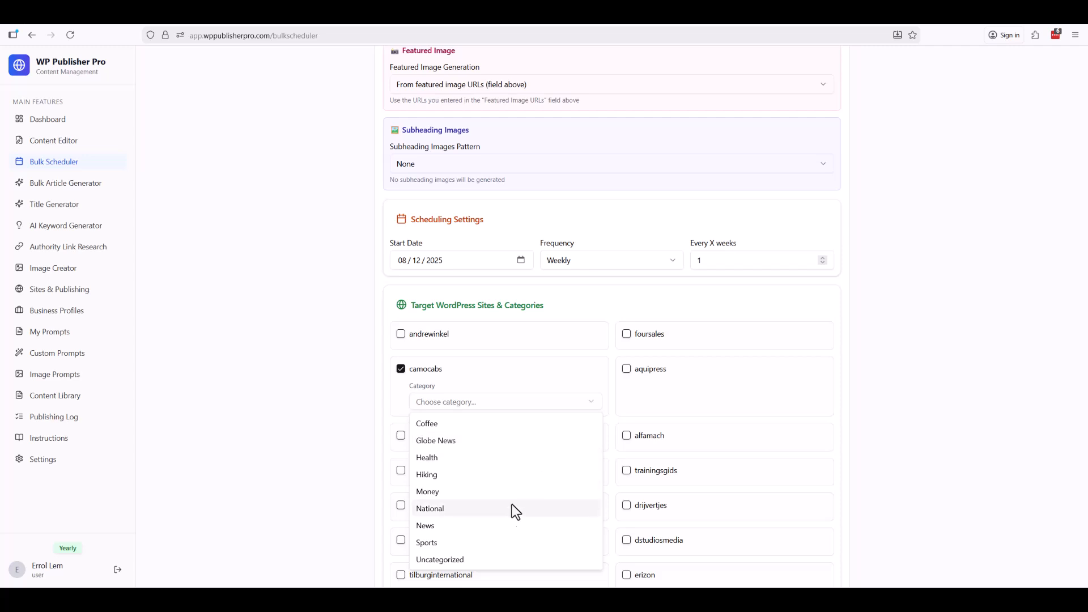
click(508, 543)
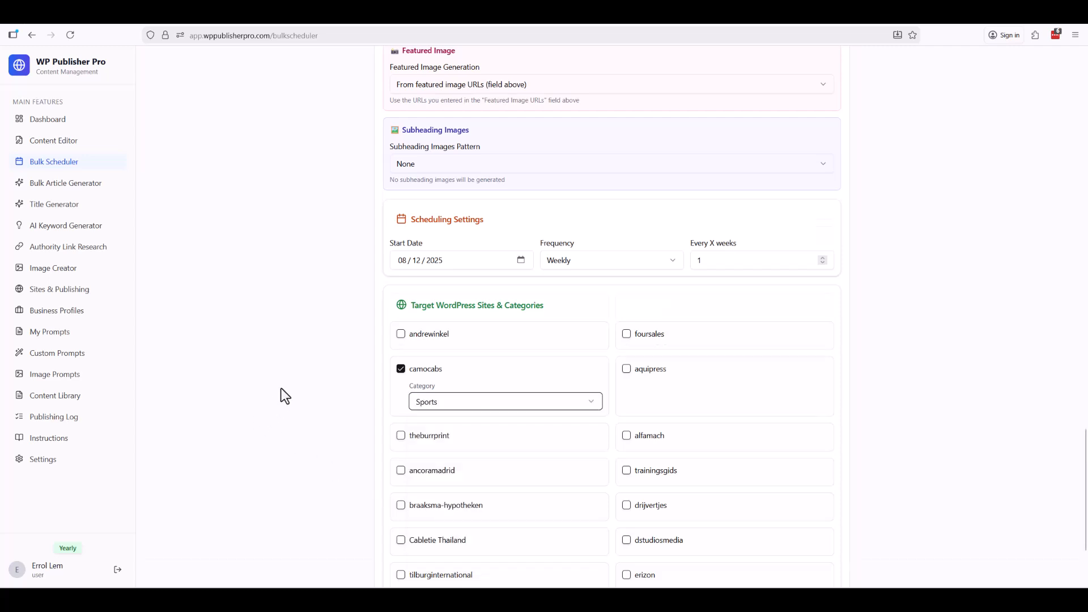
Generate the 2 articles for the selected site and return to the bulk projects list once they are published.
scroll(281, 389, down, 3)
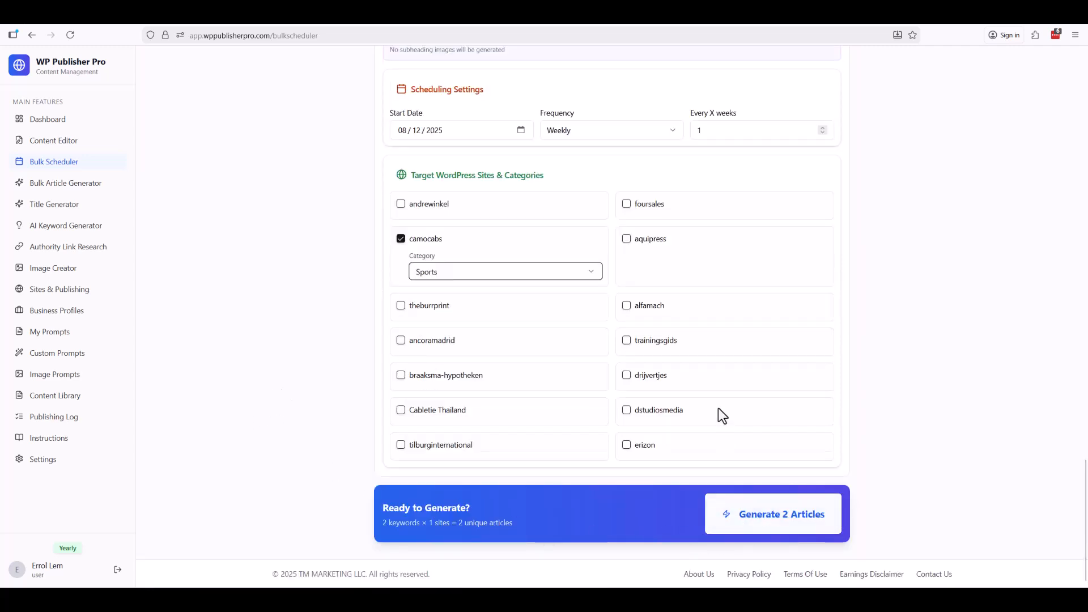
click(782, 521)
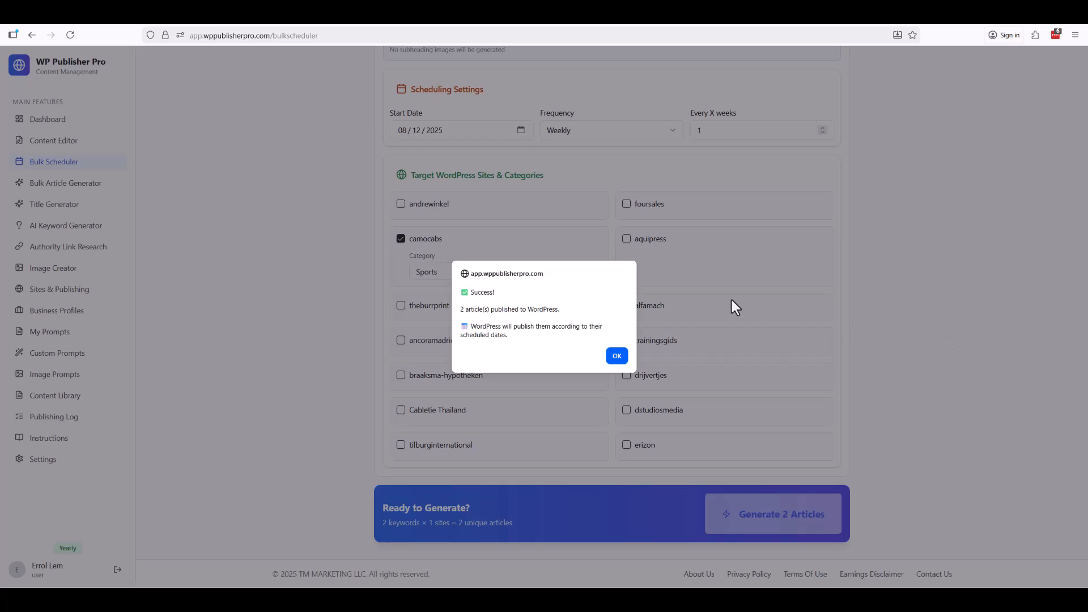
click(617, 357)
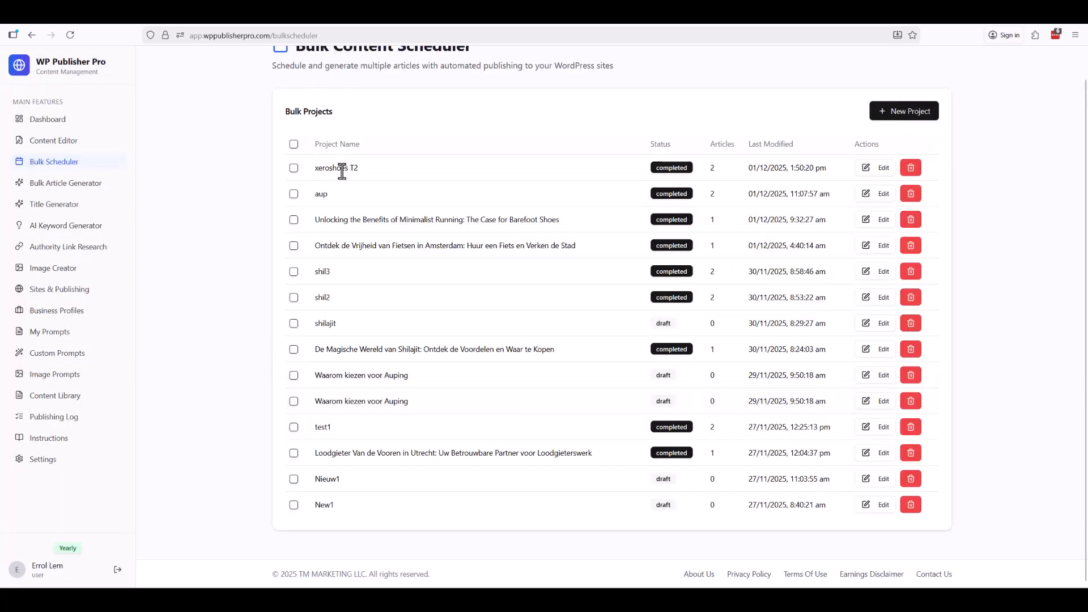
scroll(365, 241, up, 1)
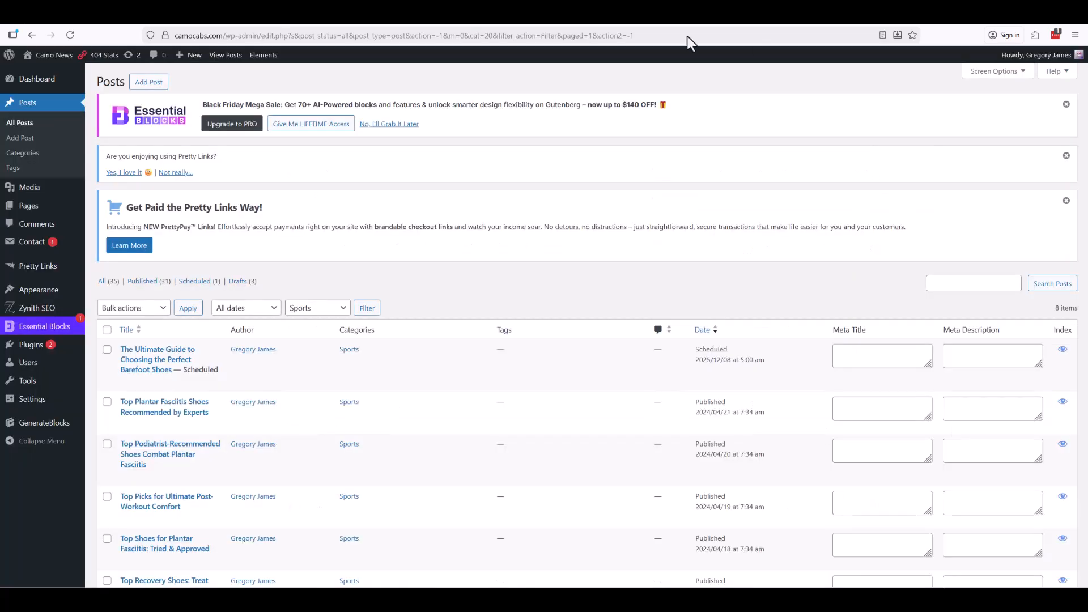
In the camocabs WordPress admin, refresh the Sports post list and open "The Ultimate Guide to Choosing the Perfect Barefoot Shoes" in the editor.
mouse_move(167, 365)
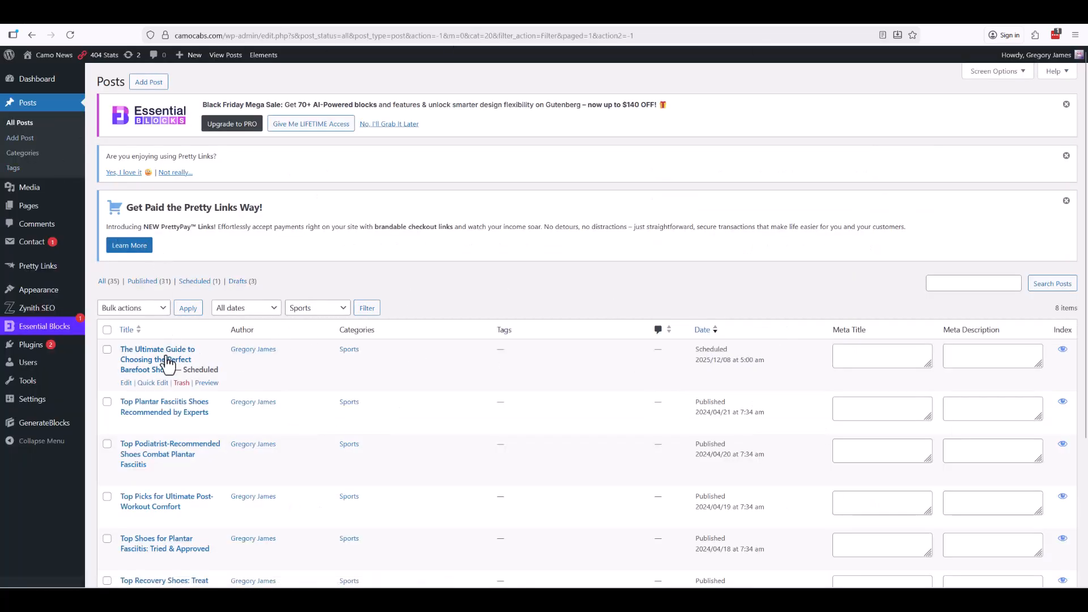
click(367, 308)
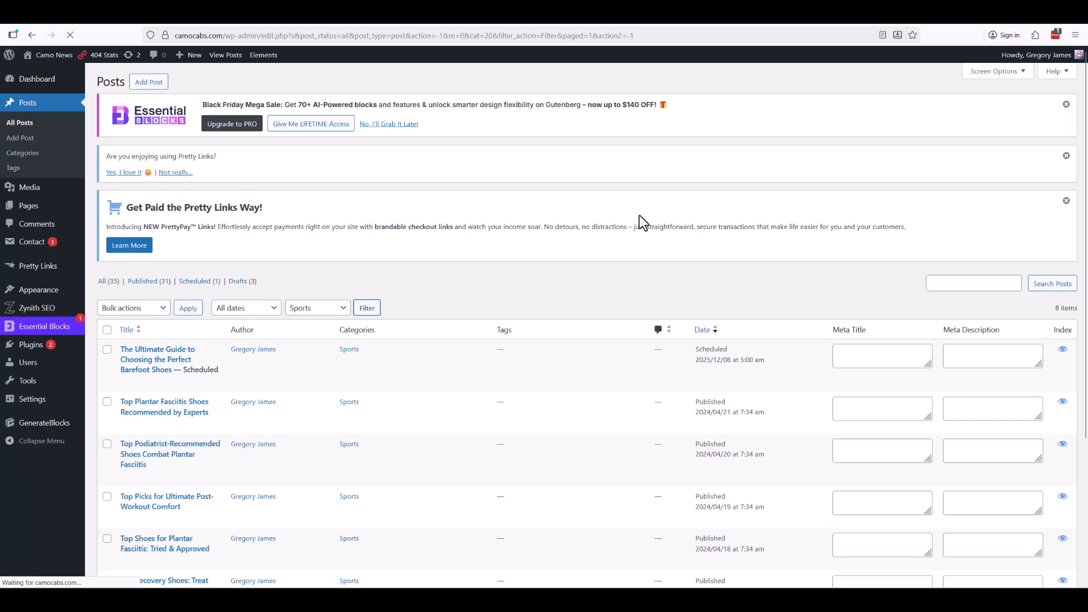
mouse_move(193, 433)
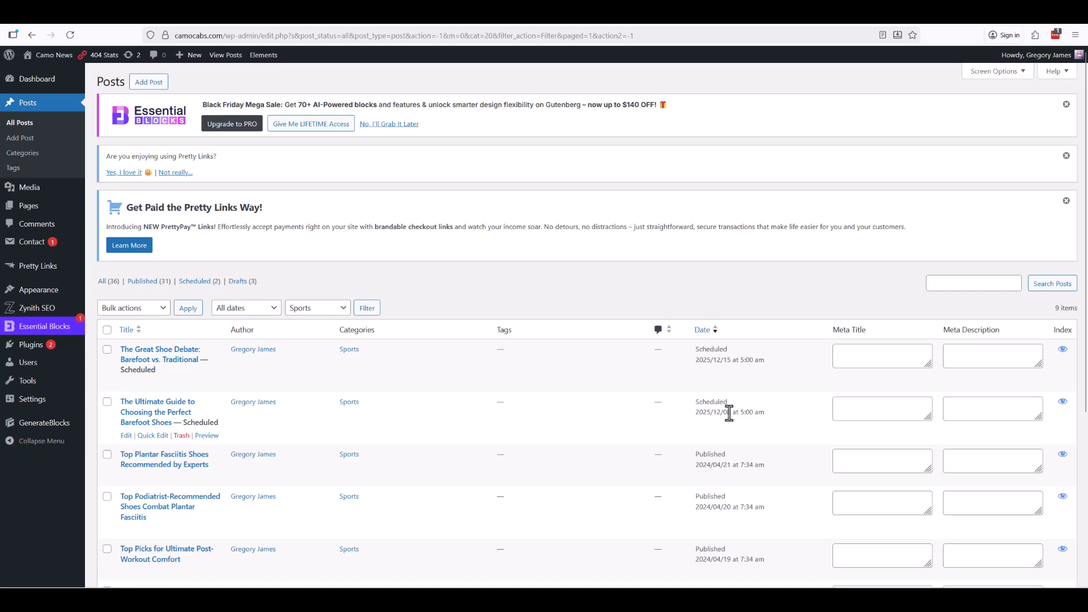
right_click(193, 408)
click(246, 192)
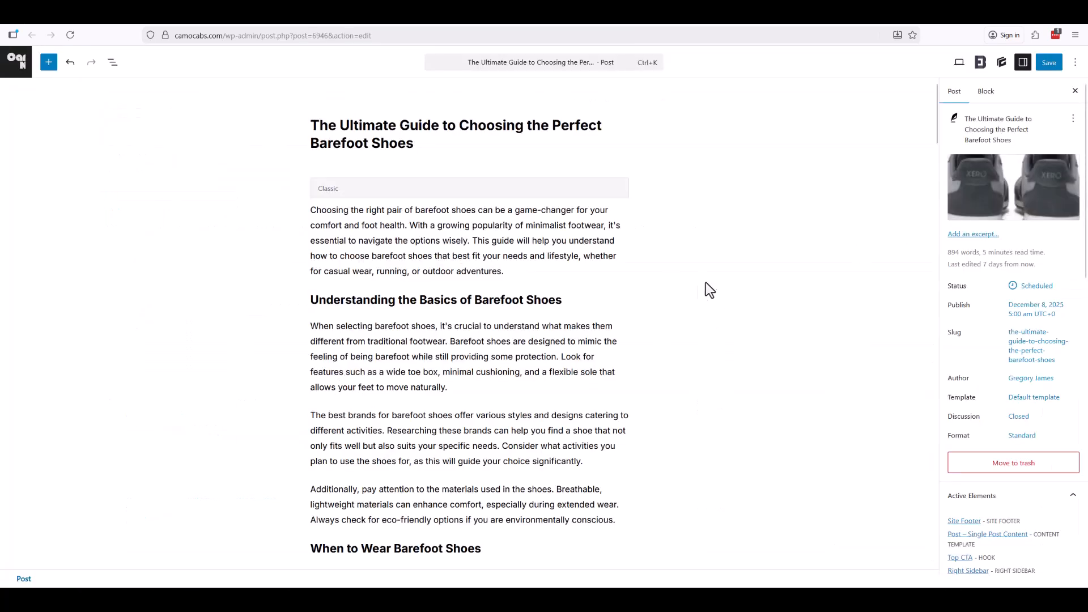
Read through the barefoot shoes guide and examine the business contact details and embedded map at its end.
scroll(377, 276, down, 2)
scroll(376, 276, down, 14)
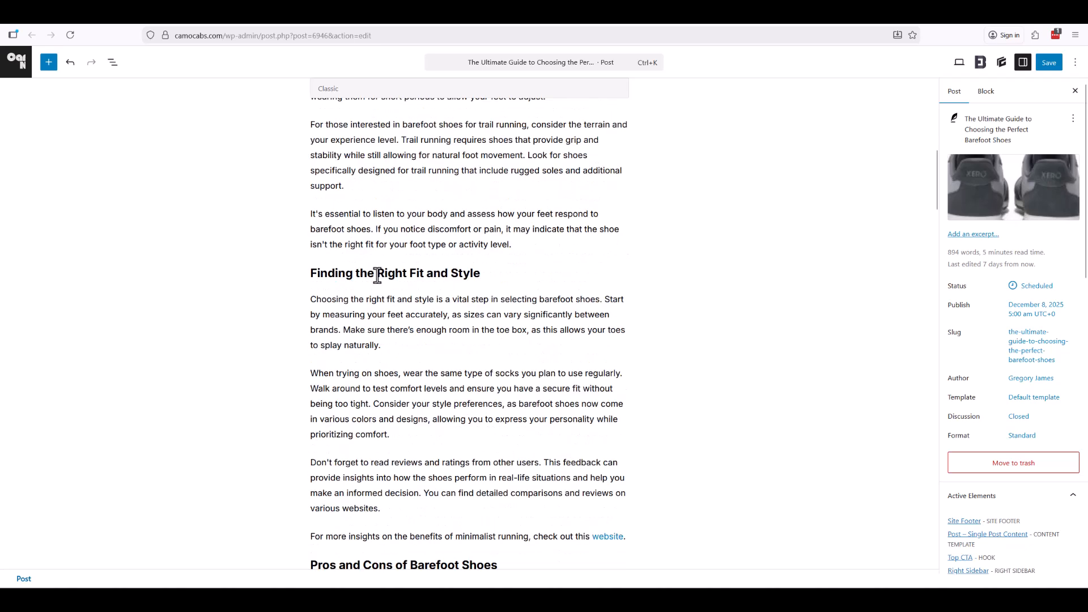
scroll(383, 260, down, 10)
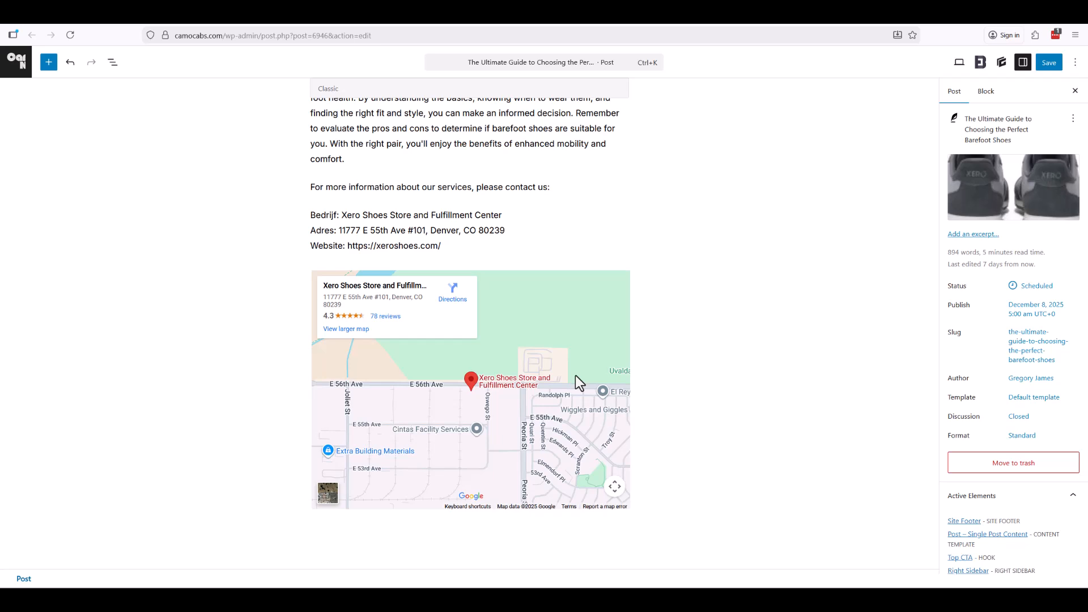
drag(442, 246, 254, 219)
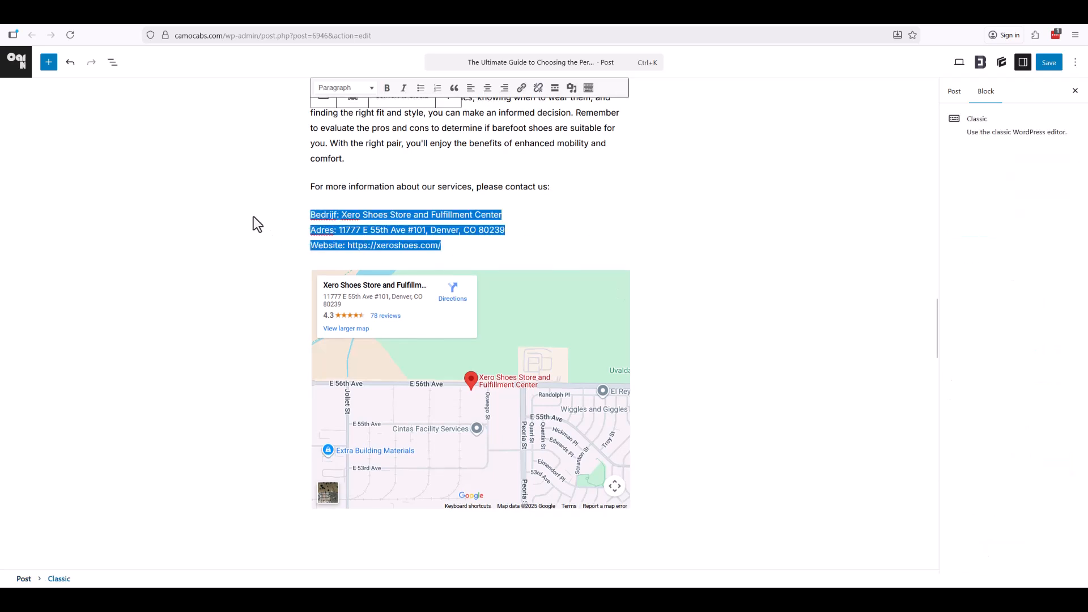
mouse_move(441, 245)
mouse_down()
mouse_move(315, 247)
mouse_move(438, 245)
mouse_up()
click(347, 245)
click(440, 245)
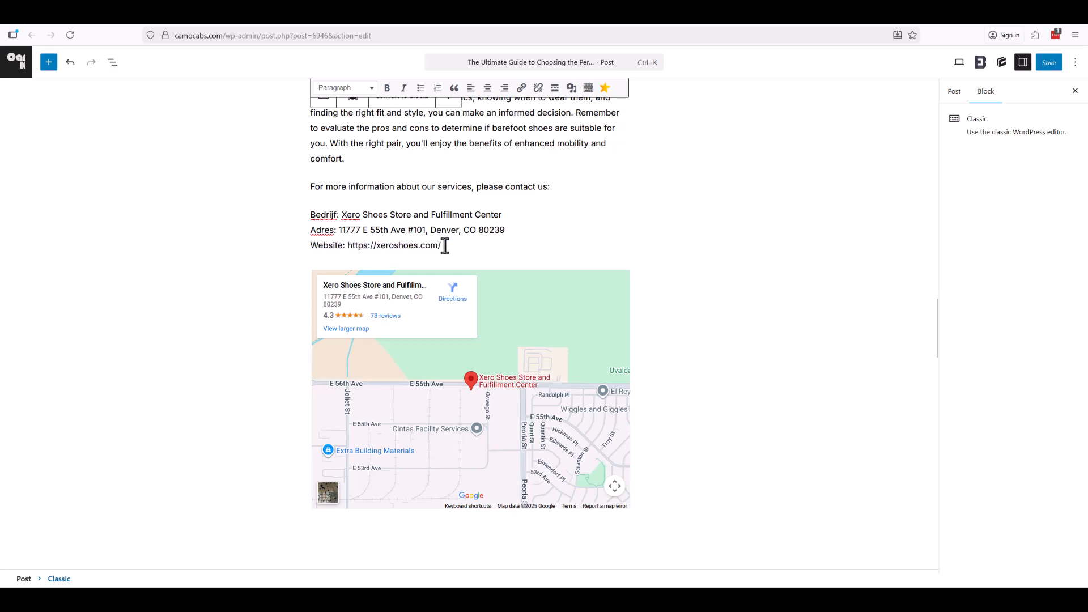
Check the target of the "website" link above the Pros and Cons section, and review the article back to its title.
scroll(495, 262, up, 15)
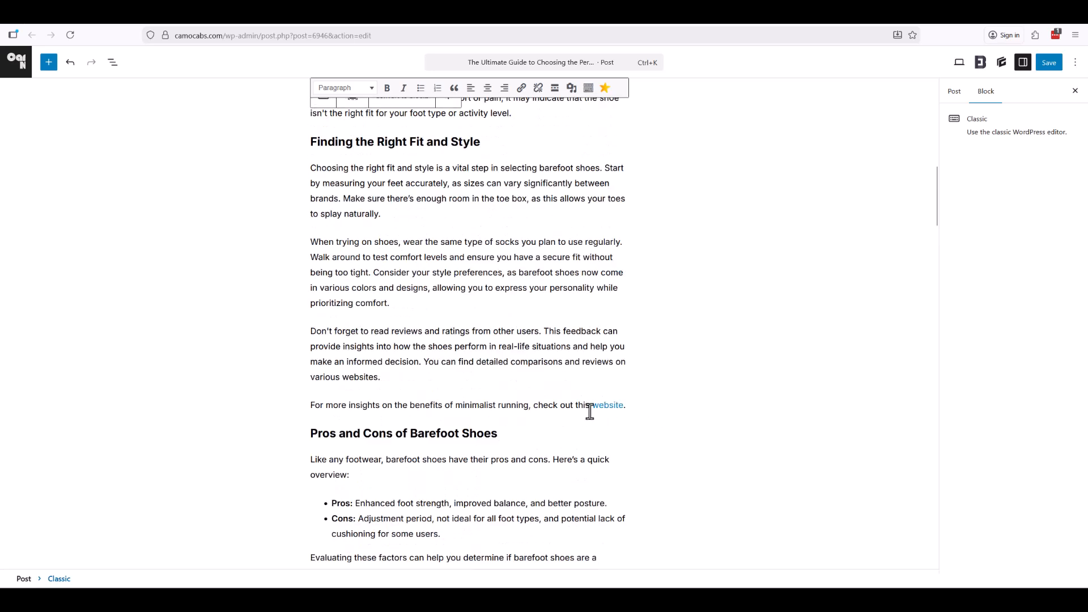
click(608, 406)
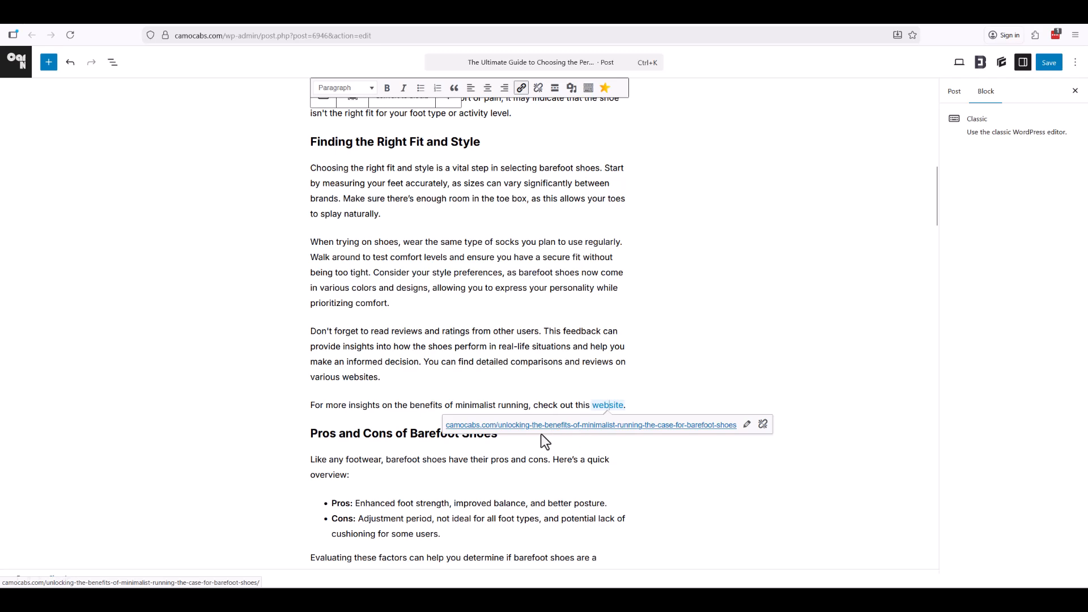
click(465, 305)
scroll(465, 305, up, 5)
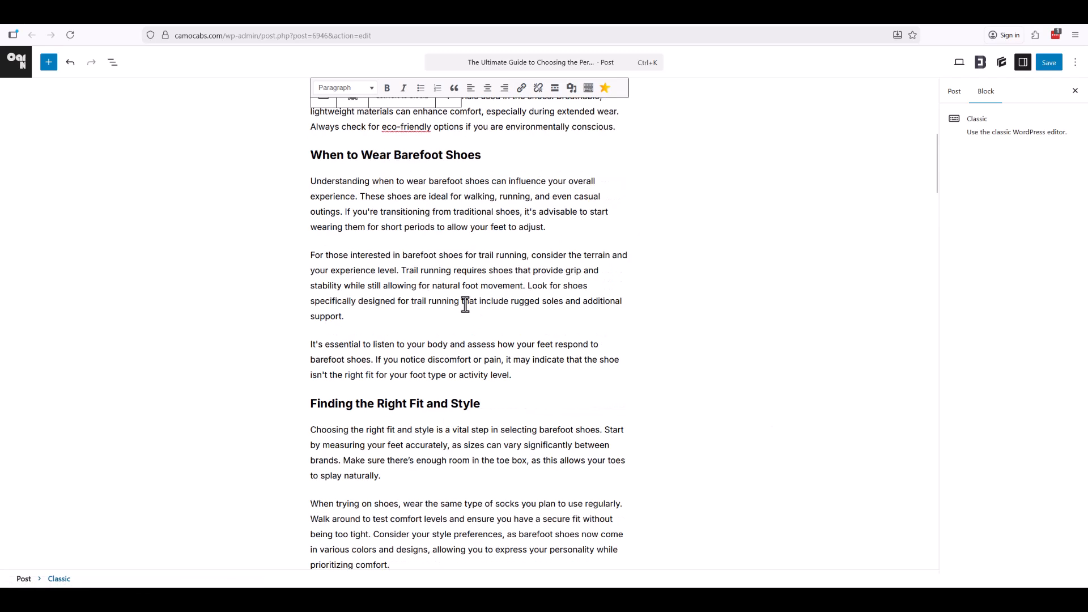
scroll(465, 304, up, 5)
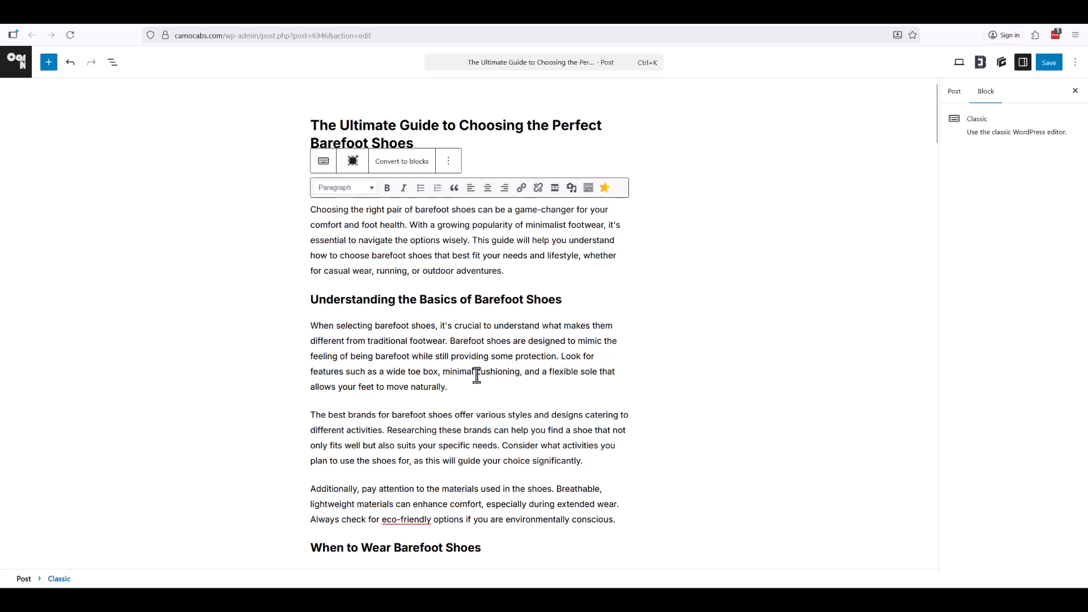
Review the post "The Great Shoe Debate: Barefoot vs. Traditional" through to the contact details and map at its end.
scroll(465, 315, down, 20)
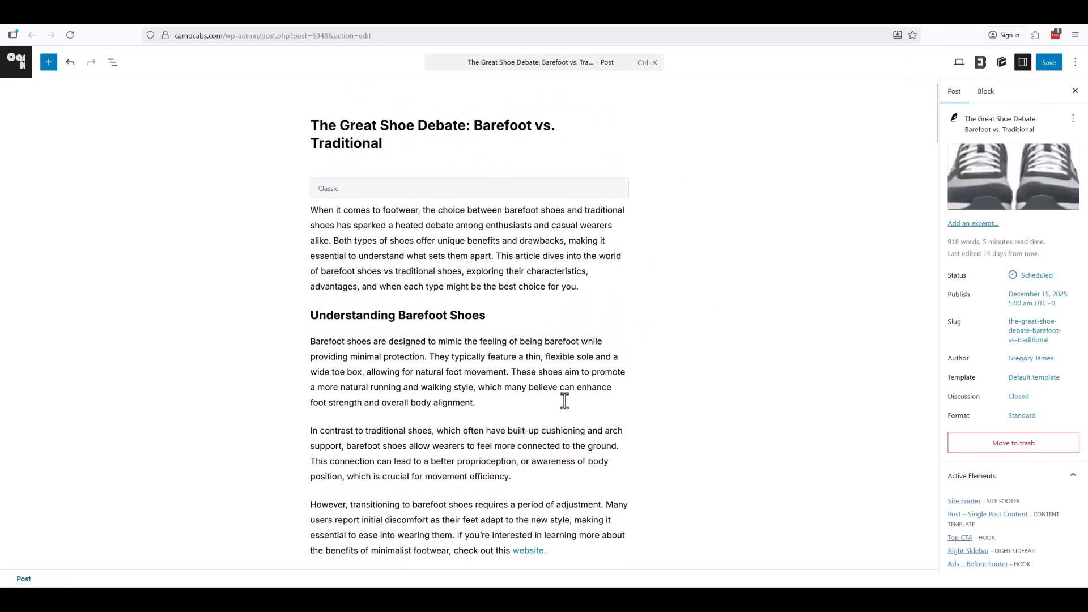
scroll(471, 406, down, 20)
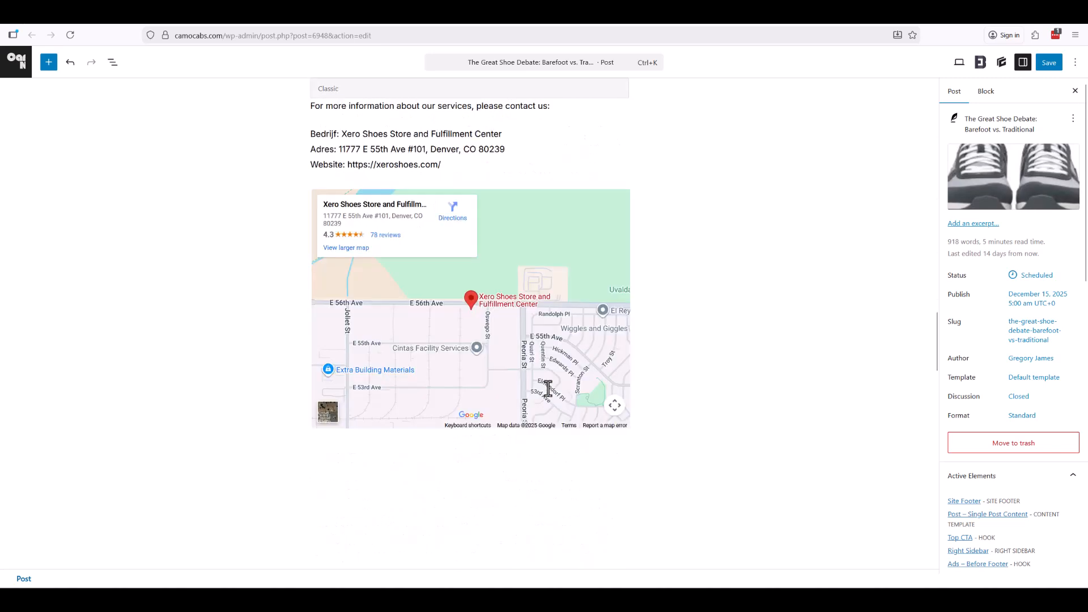